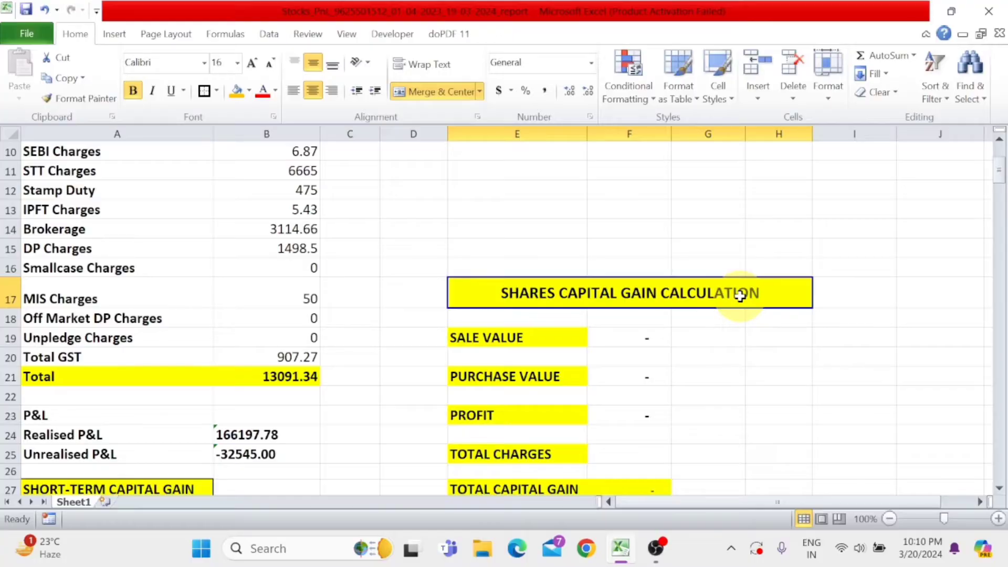
- Review the P&L statement's period and its individual charges from Exchange Transaction Charges down to the Total row
scroll(740, 296, "up", 2)
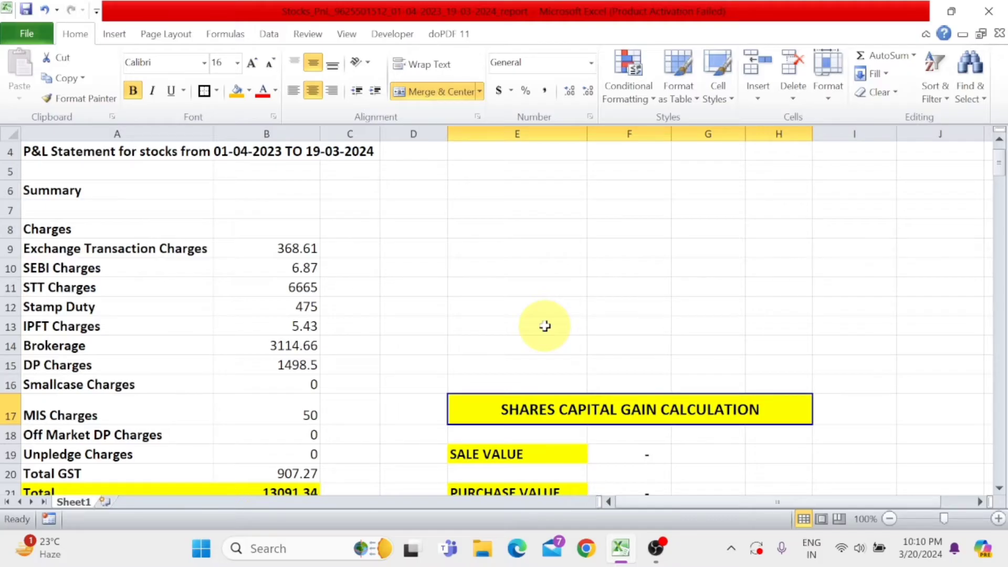
scroll(545, 326, "up", 1)
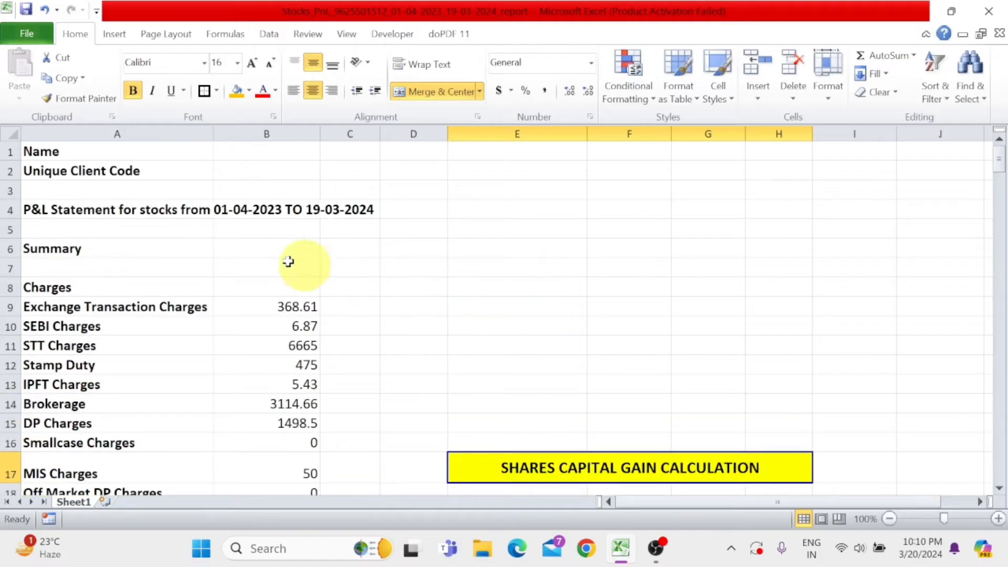
left_click(55, 217)
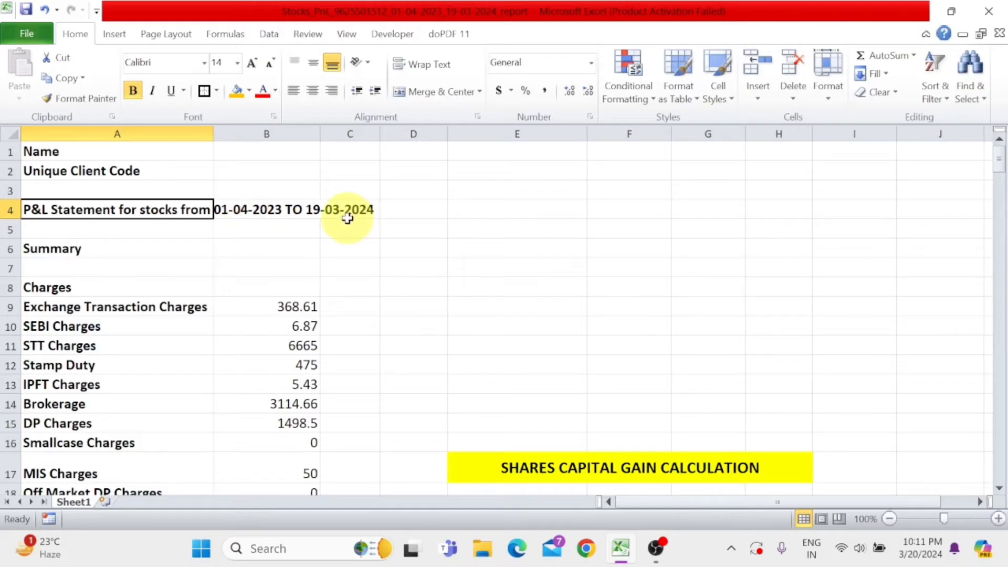
scroll(348, 218, "down", 1)
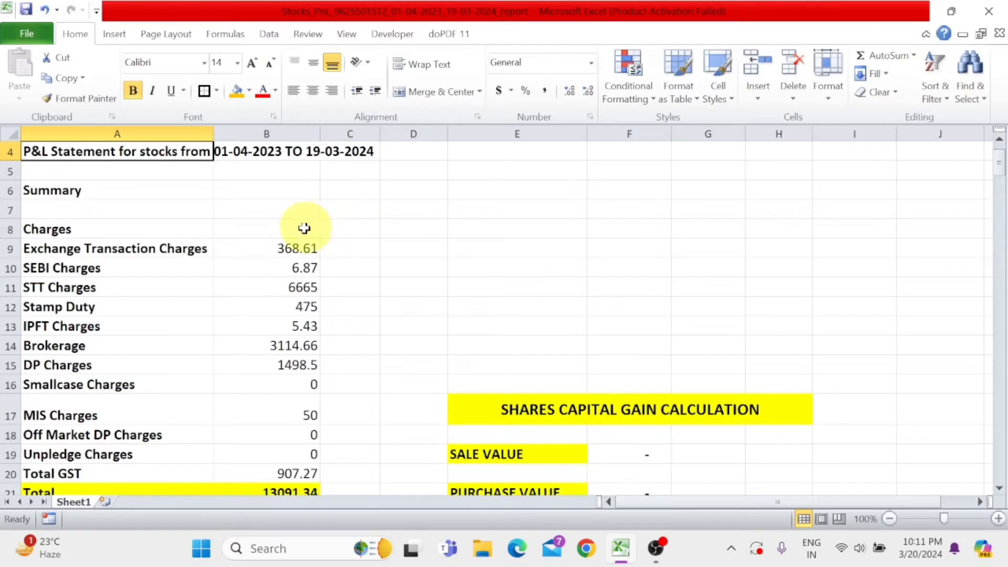
left_click(123, 232)
left_click(123, 251)
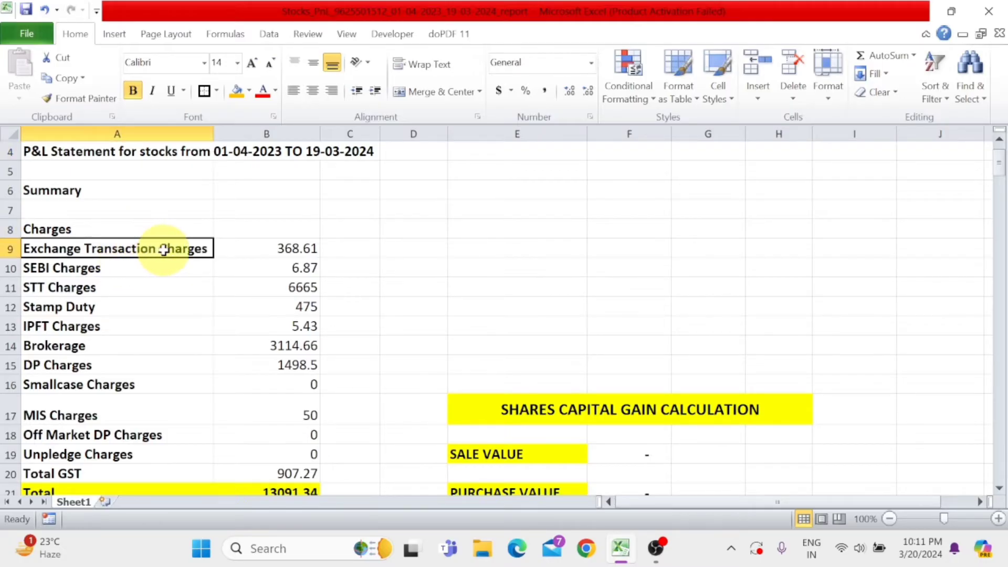
left_click(142, 265)
left_click(140, 289)
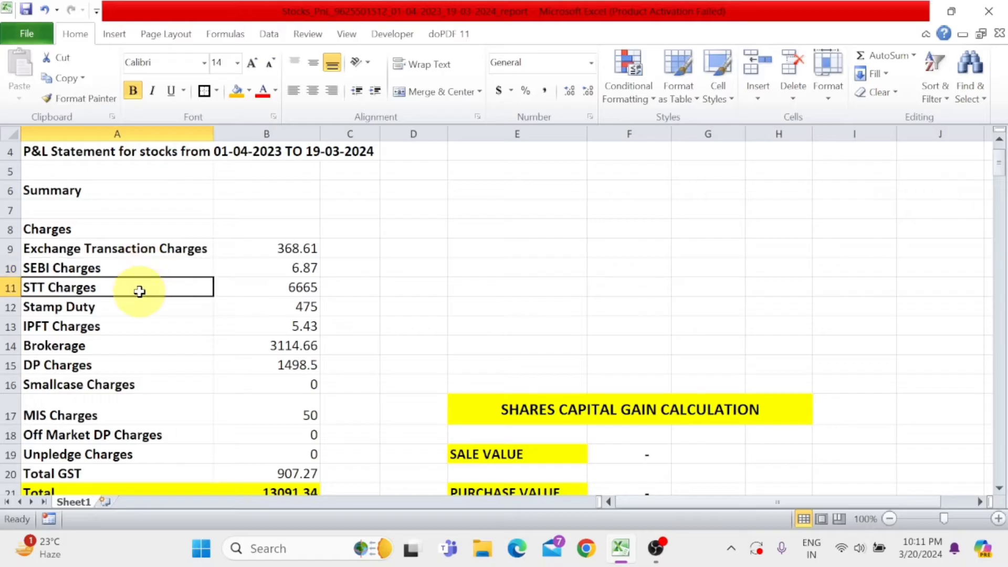
left_click(139, 309)
left_click(137, 331)
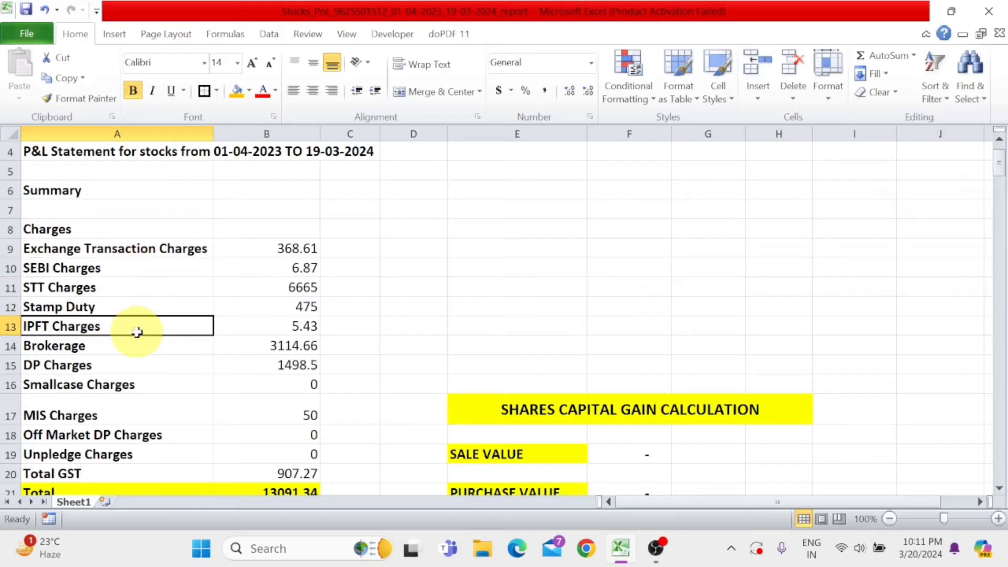
left_click(135, 349)
left_click(132, 362)
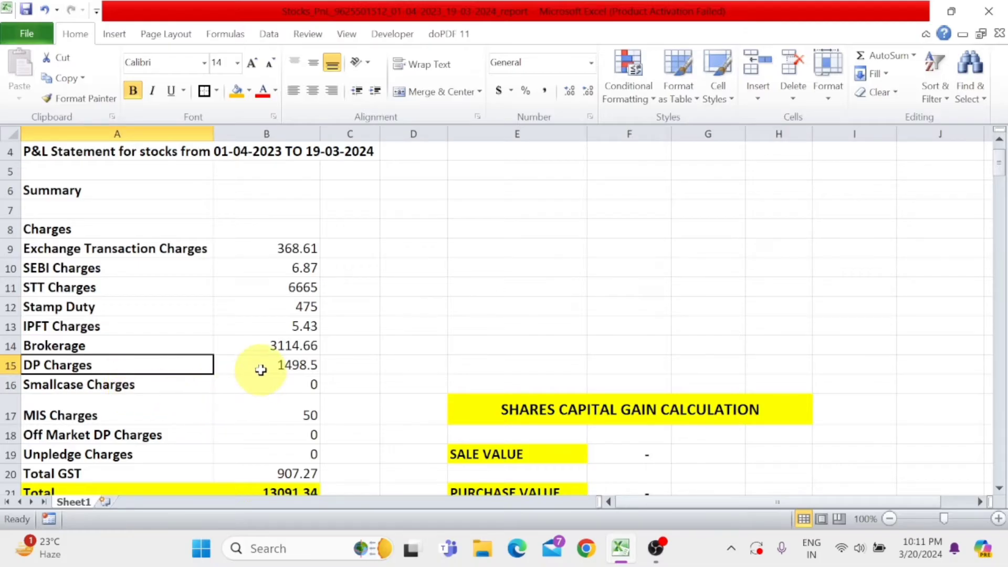
scroll(266, 366, "down", 1)
left_click(145, 415)
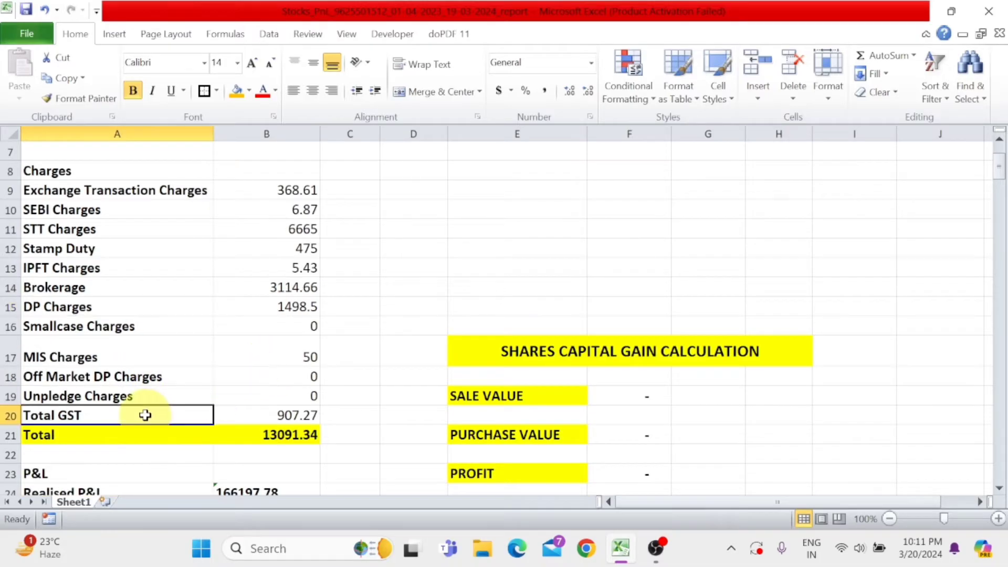
left_click(137, 436)
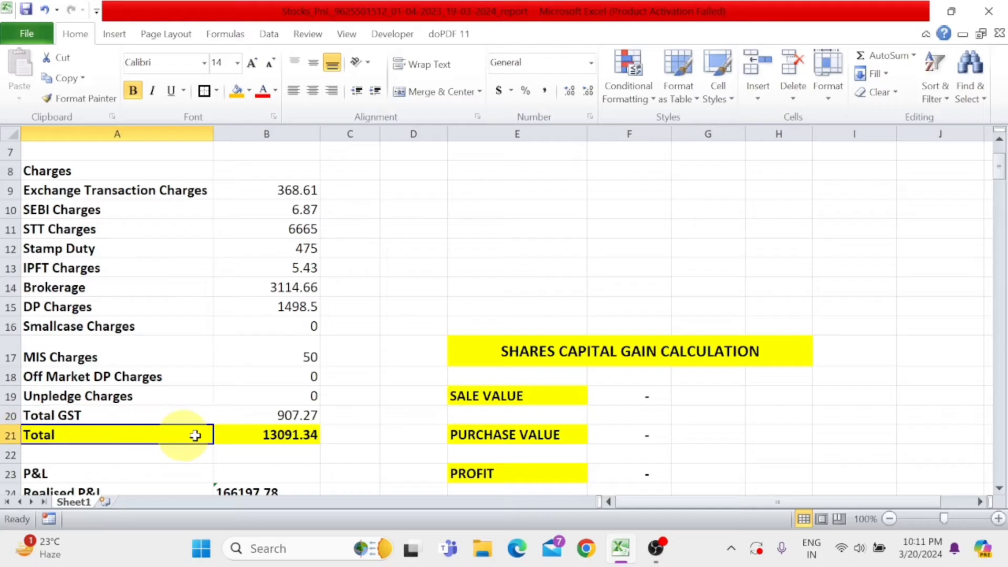
left_click(308, 435)
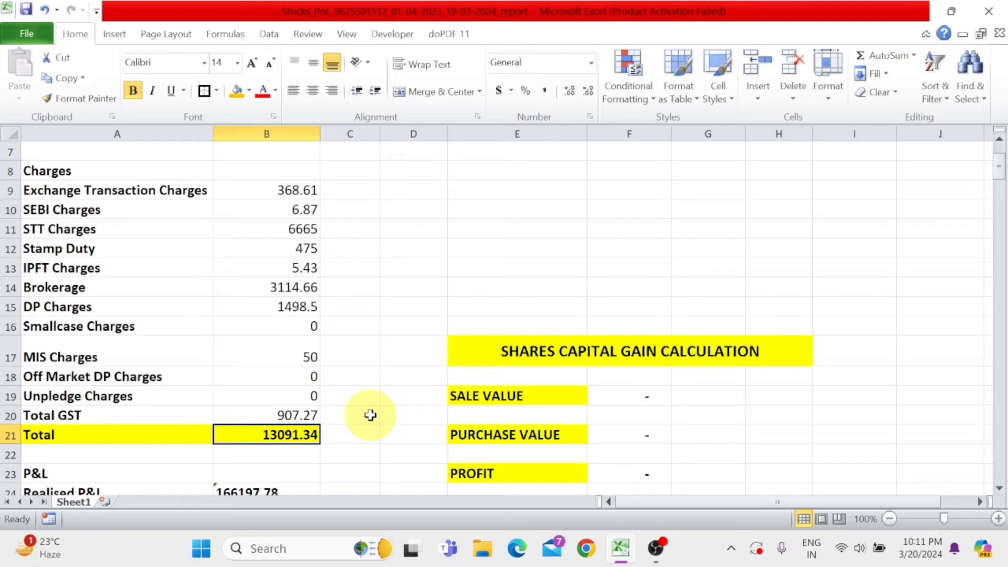
- Examine the Realised P&L and Unrealised P&L figures in the P&L summary below the charges
scroll(370, 416, "down", 2)
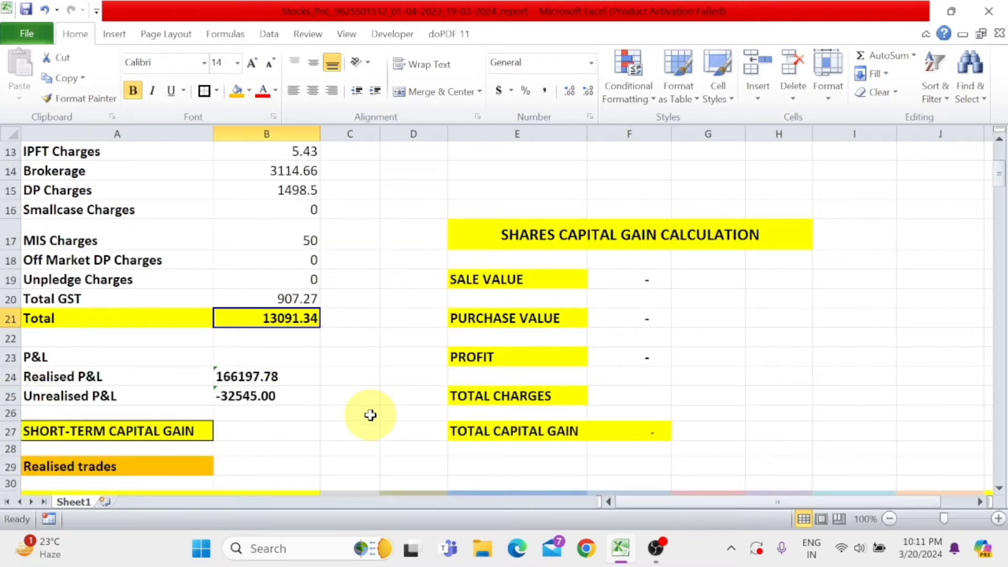
left_click(81, 378)
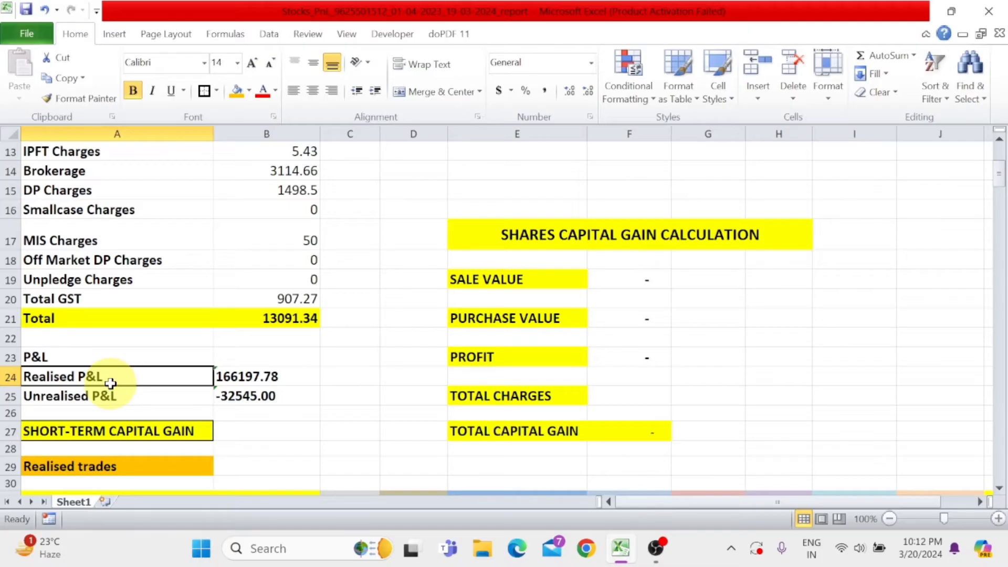
left_click(238, 382)
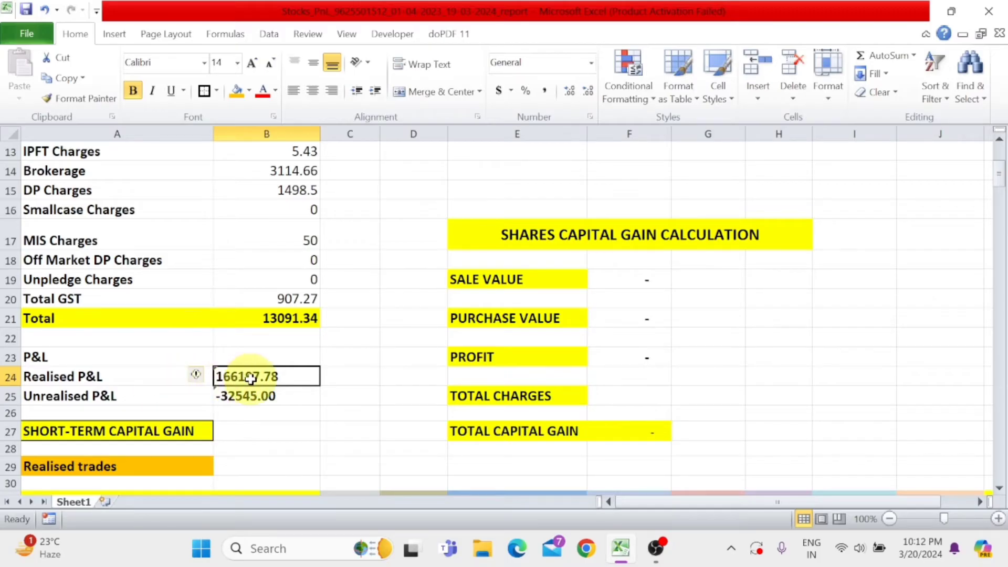
left_click(154, 378)
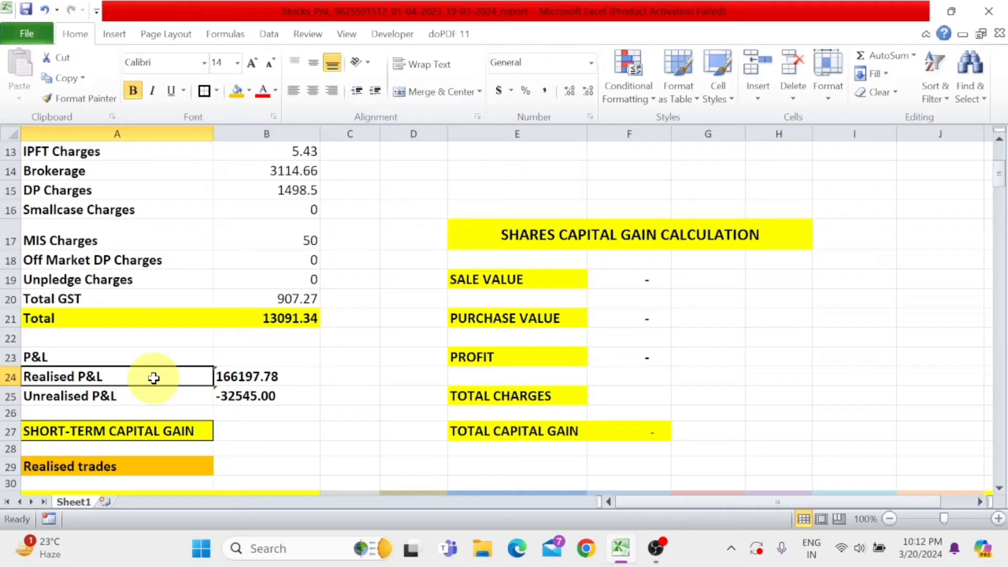
key("Right")
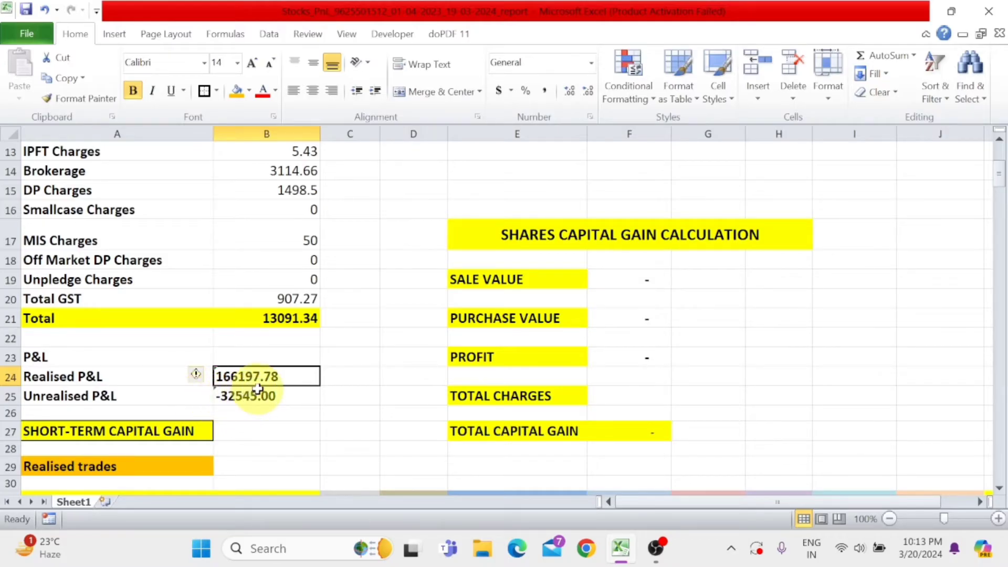
left_click(152, 394)
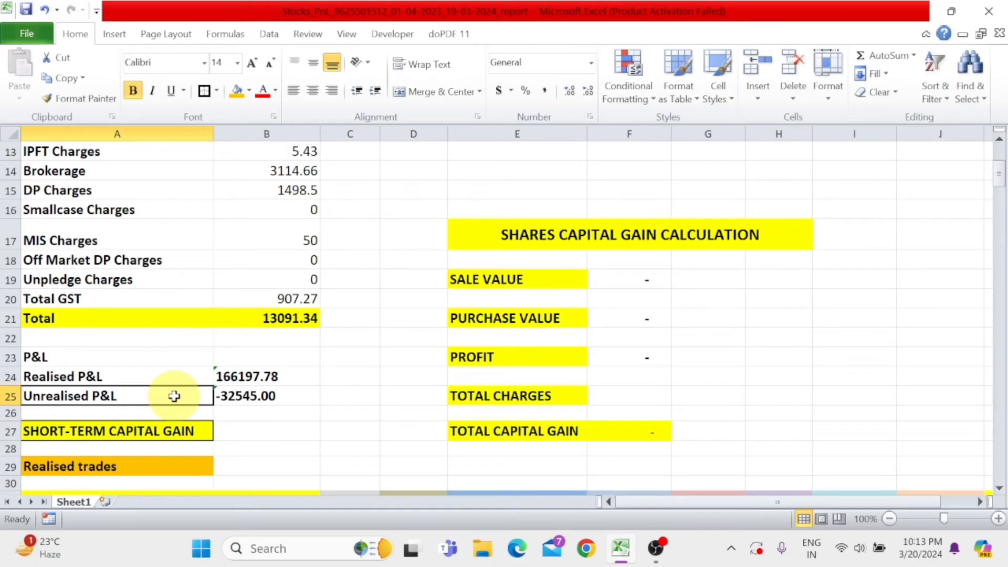
left_click(234, 396)
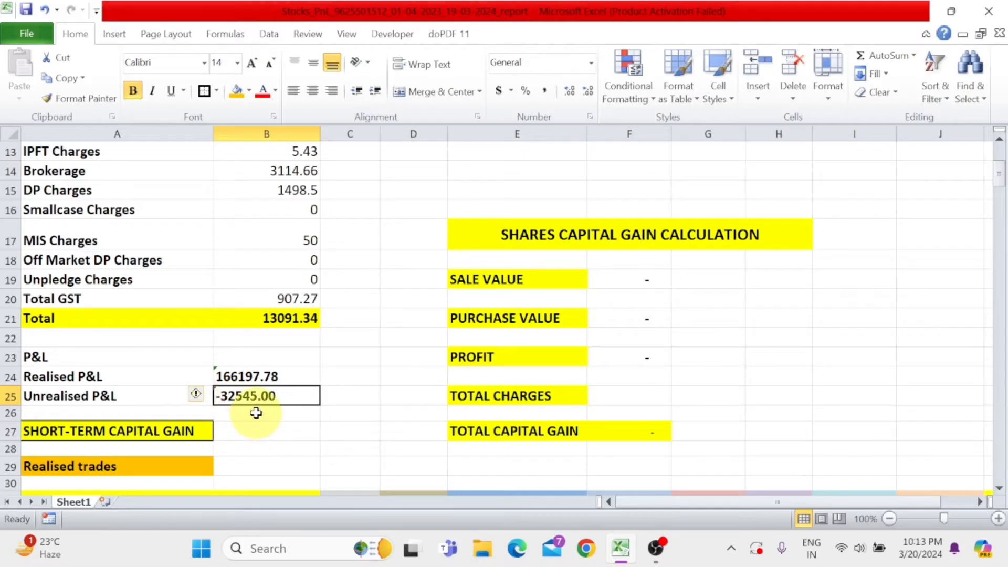
- Review the short-term capital gain section and the Realised trades column headings from Stock name through Realised P&L
scroll(257, 413, "down", 2)
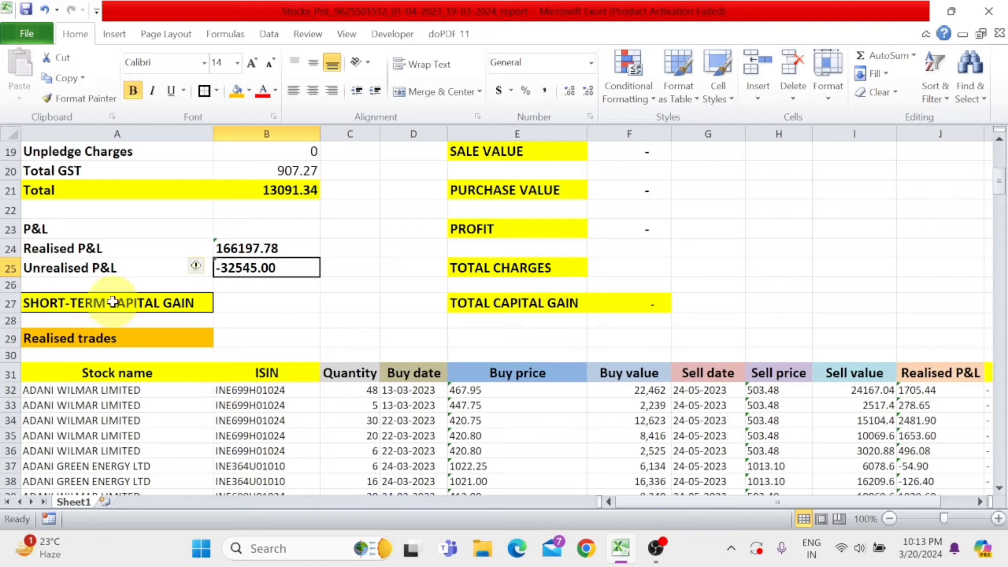
left_click(112, 312)
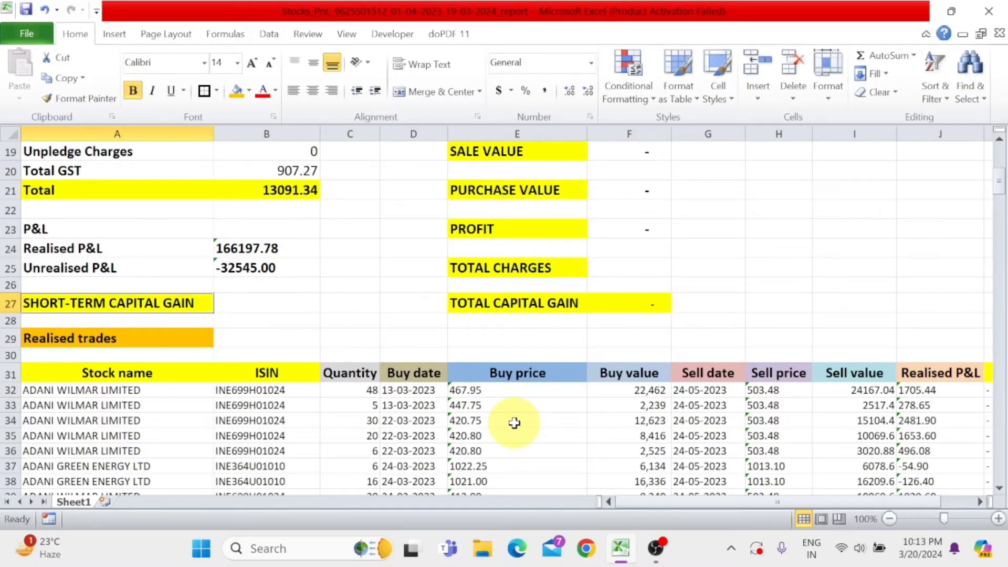
scroll(514, 422, "down", 1)
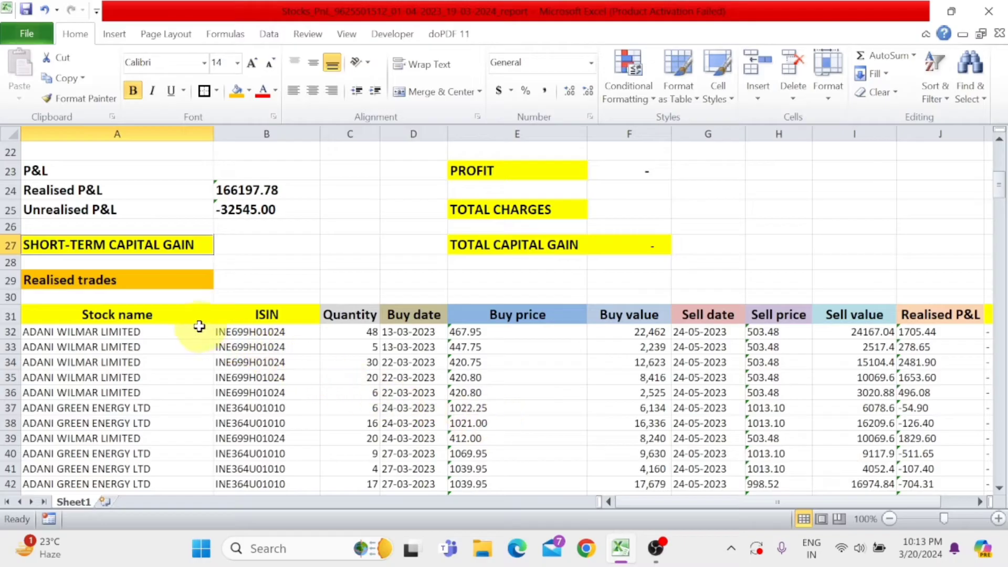
left_click(169, 313)
left_click(284, 317)
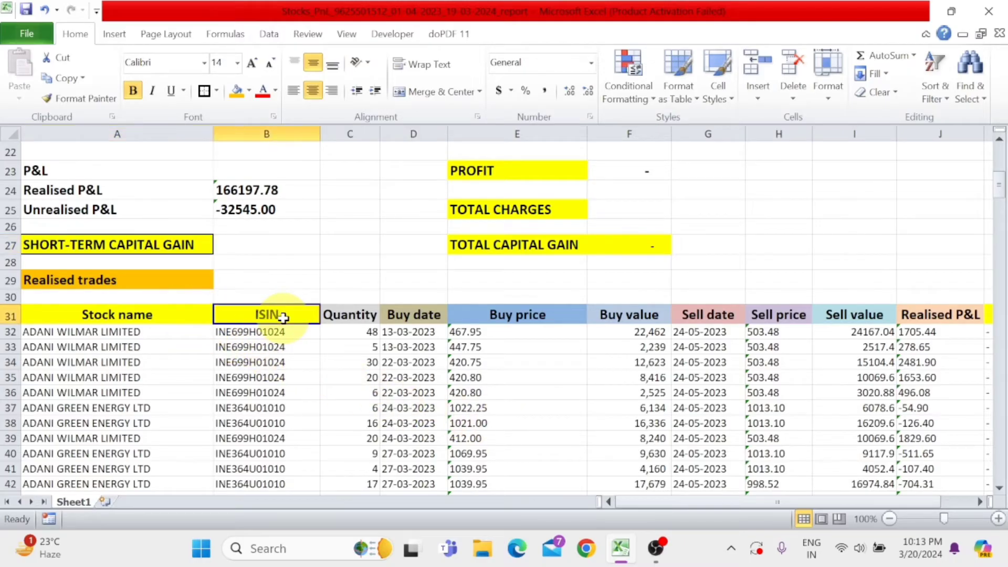
left_click(359, 316)
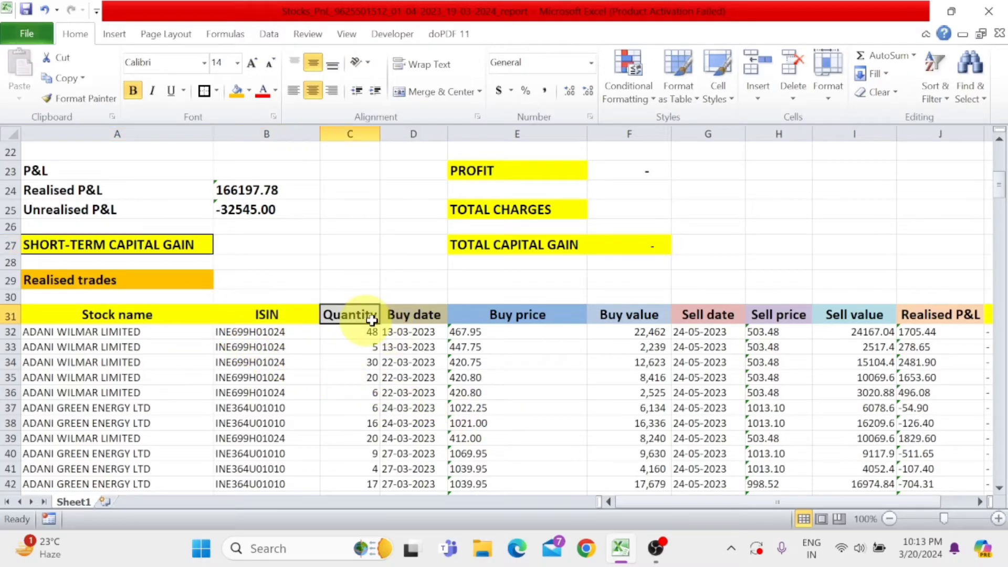
left_click(414, 317)
left_click(488, 317)
left_click(625, 316)
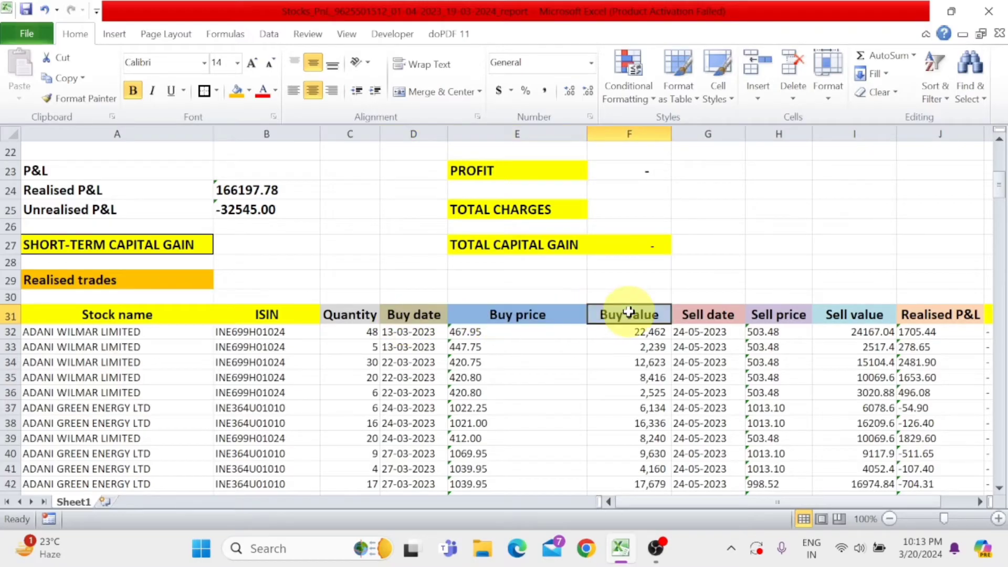
left_click(701, 310)
left_click(780, 318)
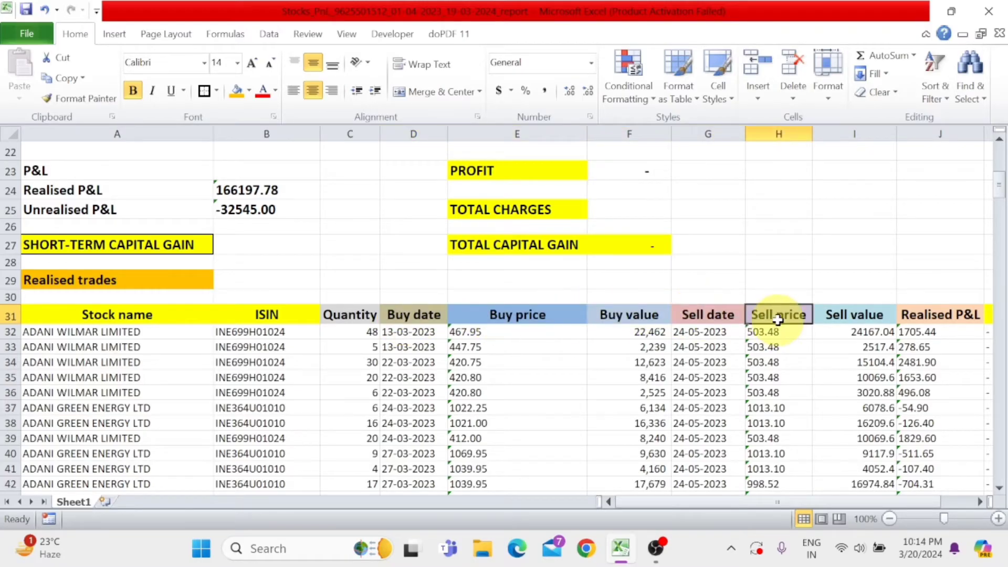
left_click(827, 315)
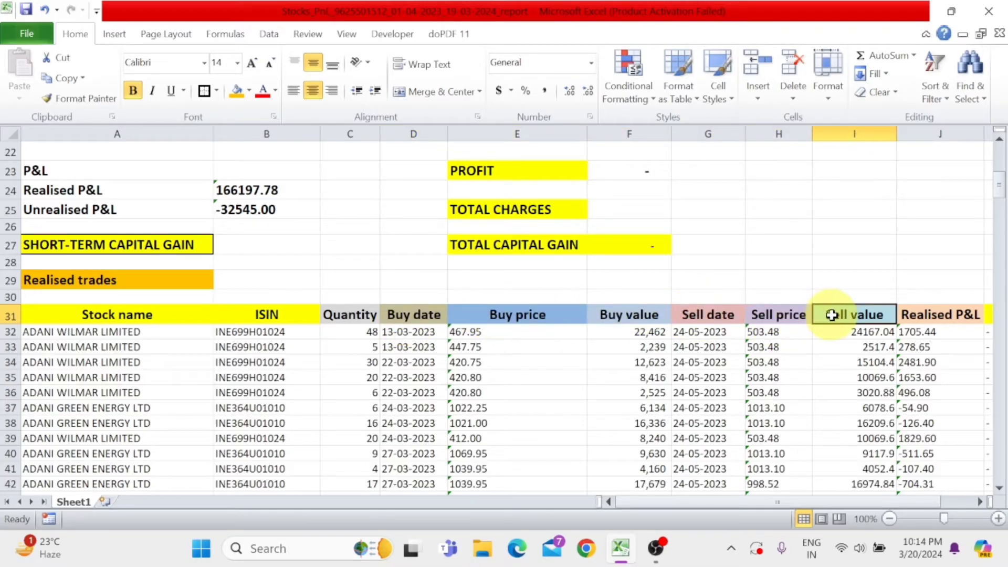
left_click(930, 318)
- Total the Buy value column of the realised trades in cell F251 with a SUM formula over F32:F250
left_click(617, 317)
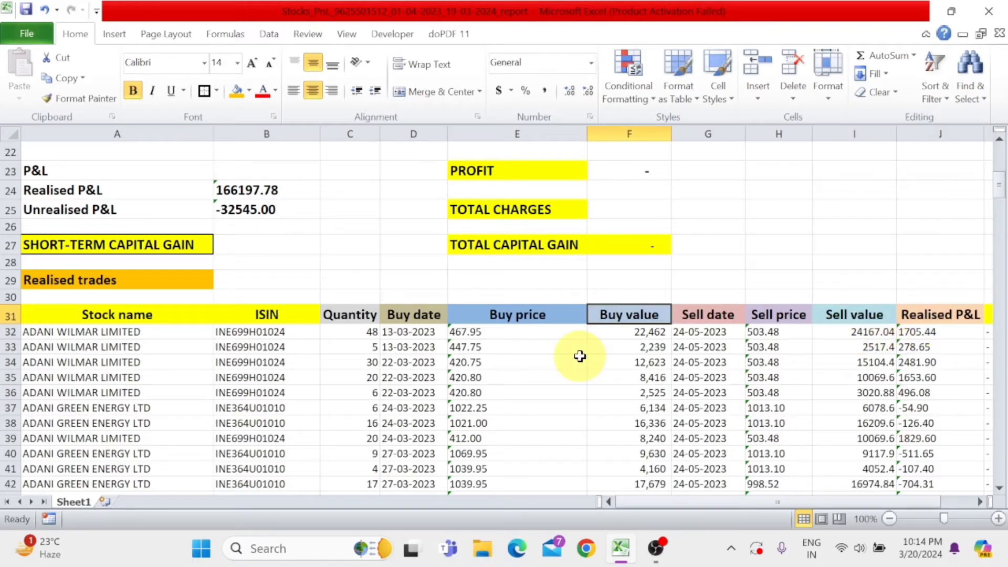
left_click(639, 332)
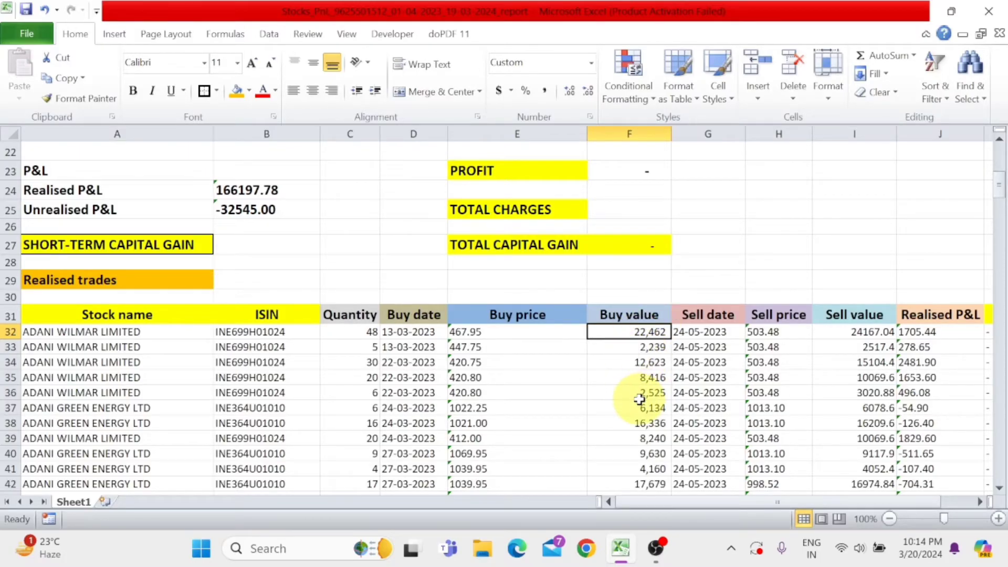
scroll(639, 399, "down", 14)
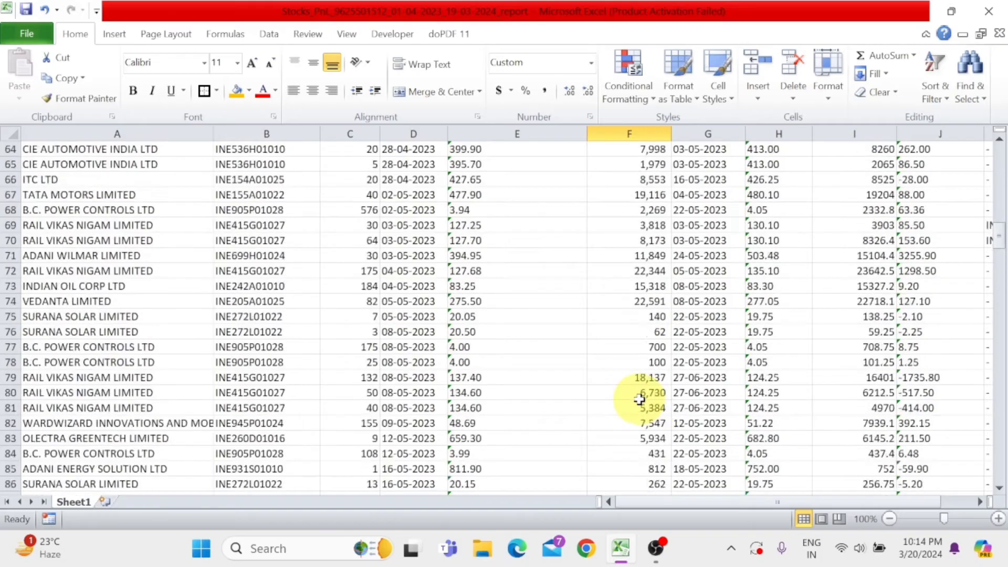
scroll(640, 399, "down", 20)
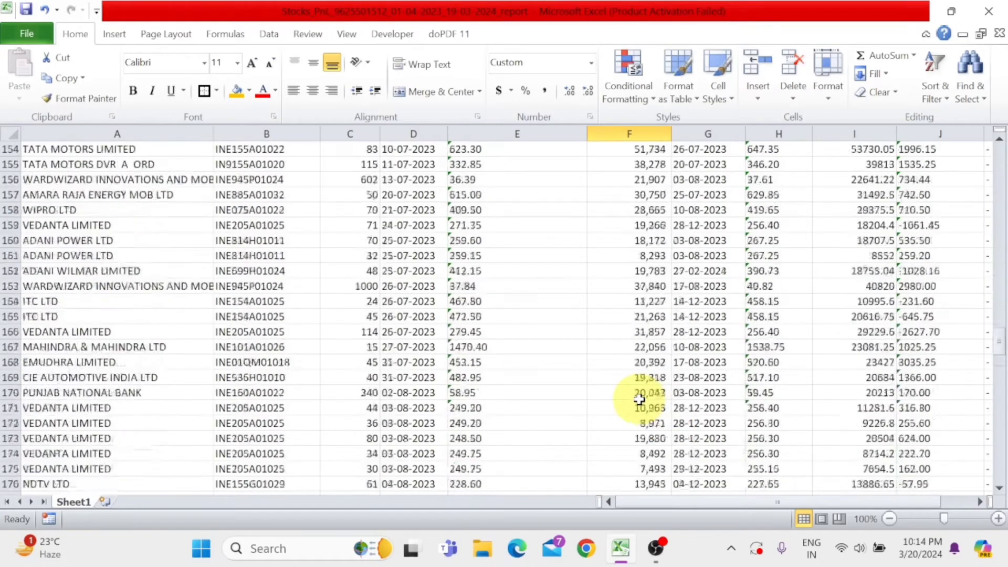
scroll(639, 399, "down", 20)
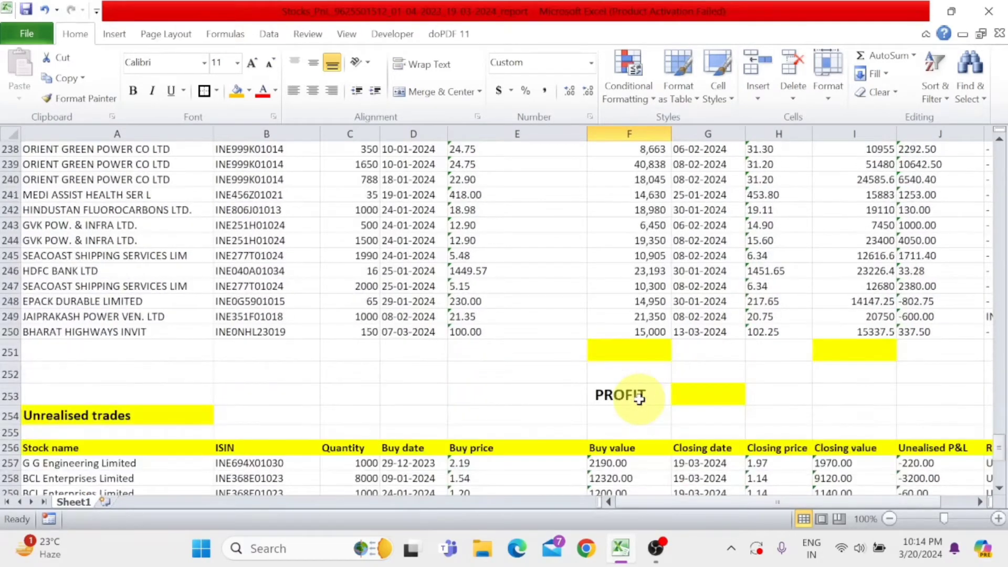
left_click(635, 356)
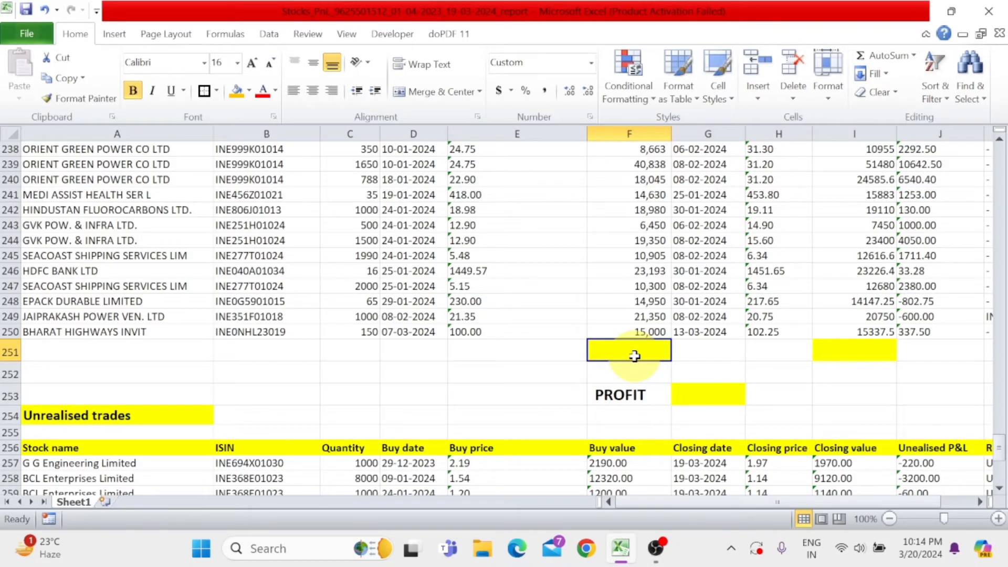
type("=SUM(")
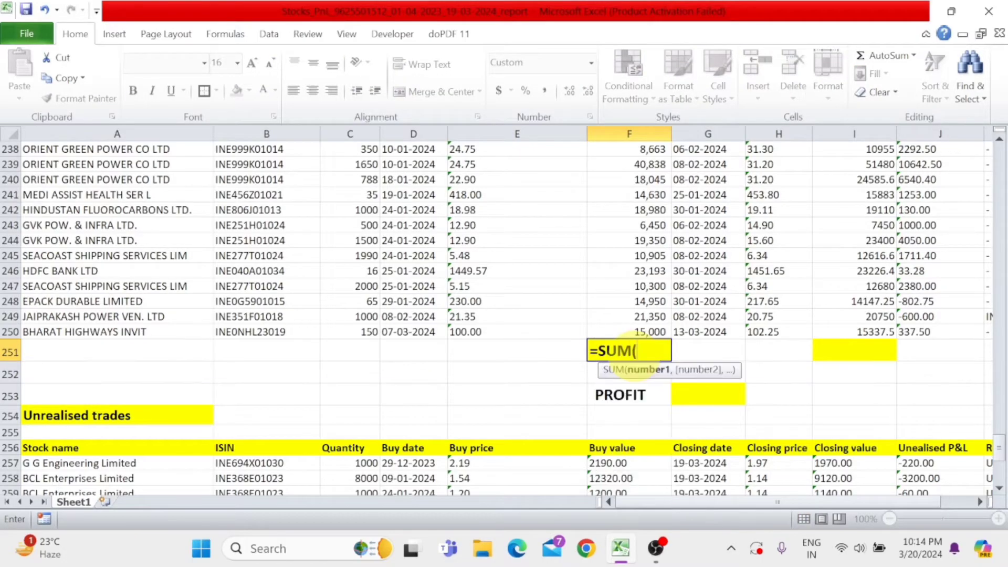
left_click(633, 332)
left_click_drag(633, 331, 634, 357)
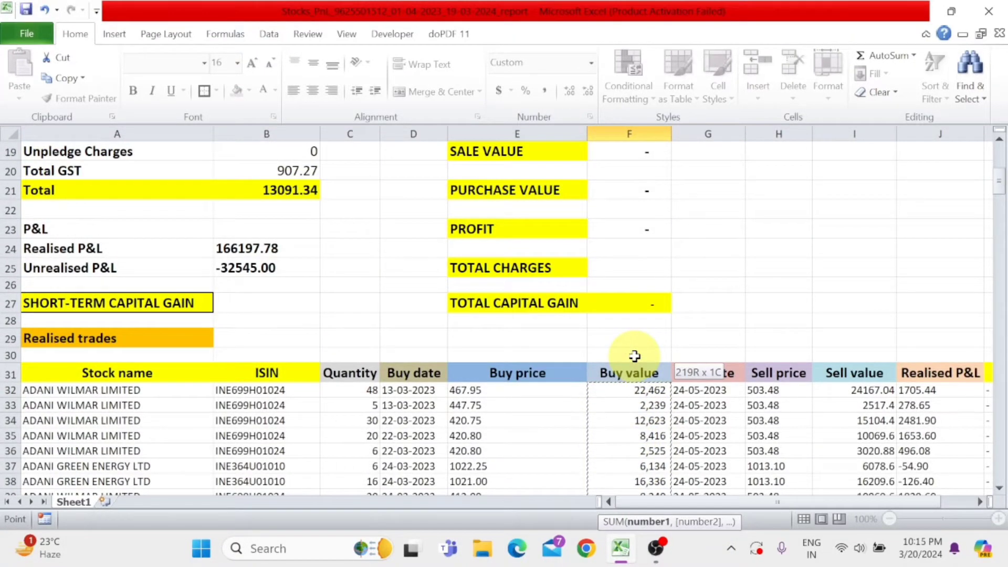
key("Return")
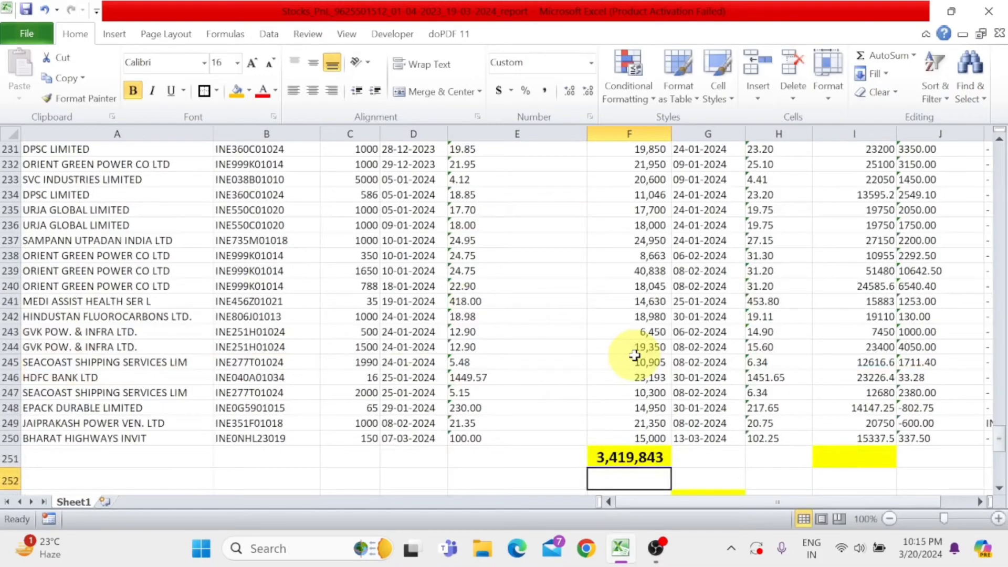
- Check the Buy value total in F251 against the Buy value column heading of the realised trades
left_click(629, 456)
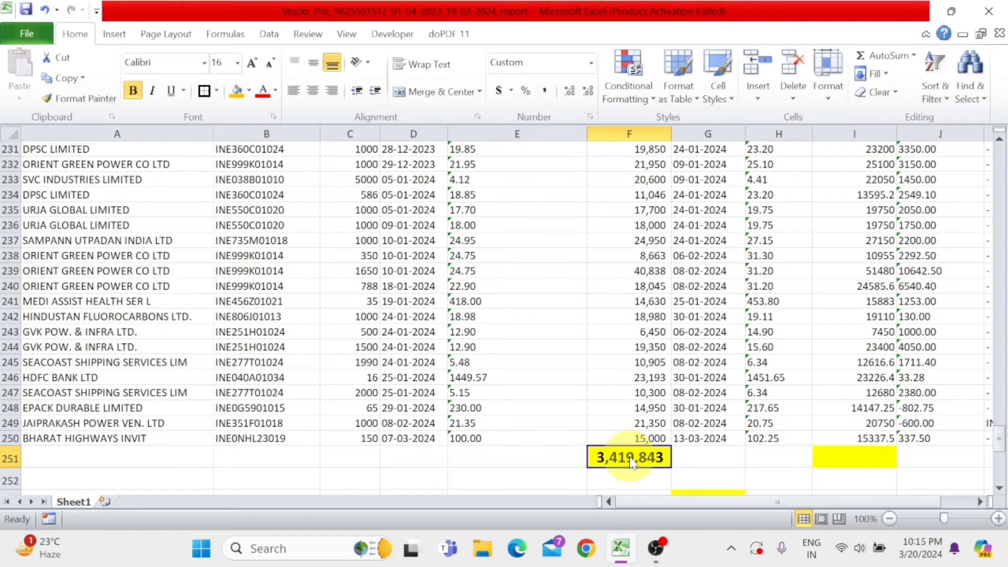
scroll(630, 456, "up", 20)
left_click(650, 336)
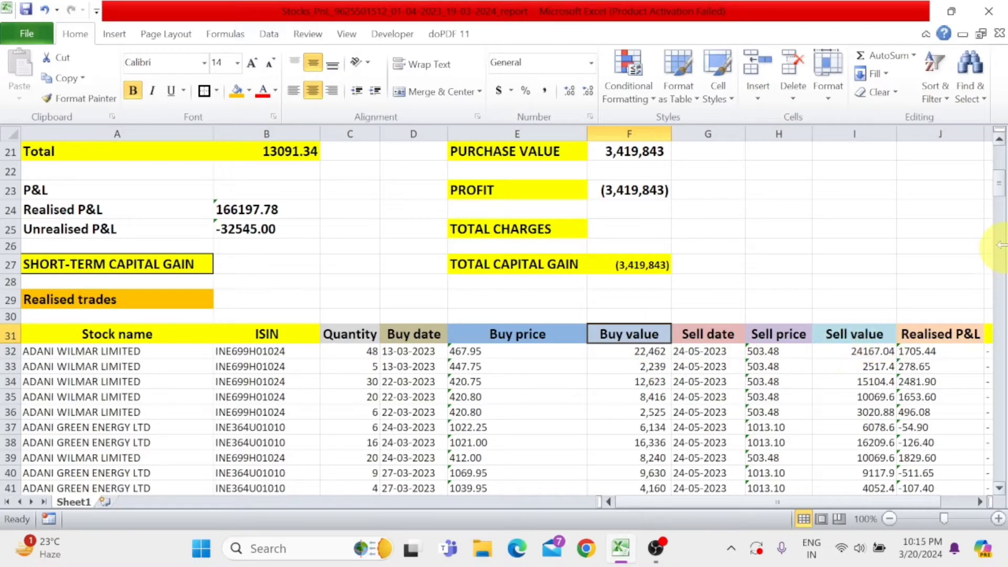
left_click_drag(1001, 193, 991, 457)
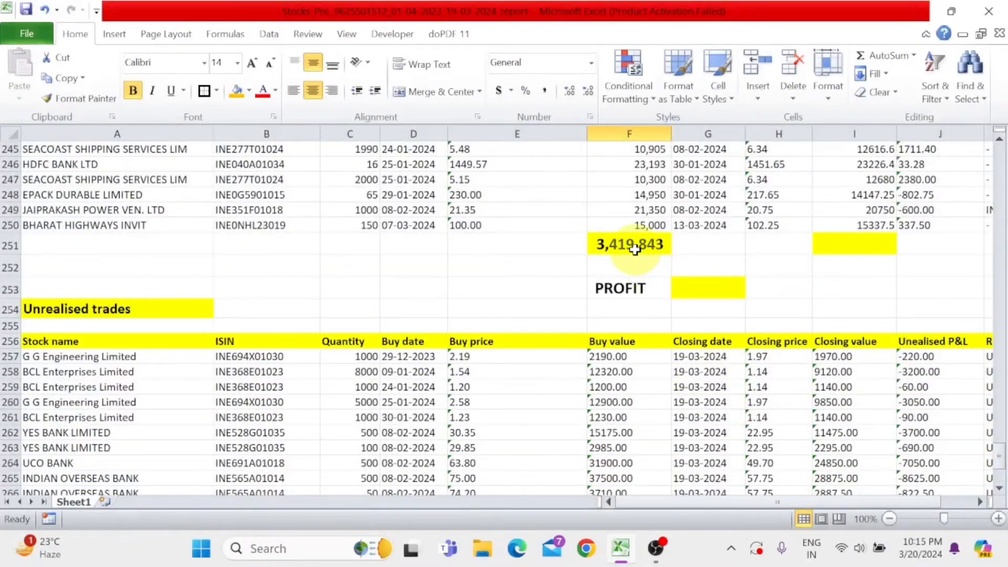
left_click(654, 244)
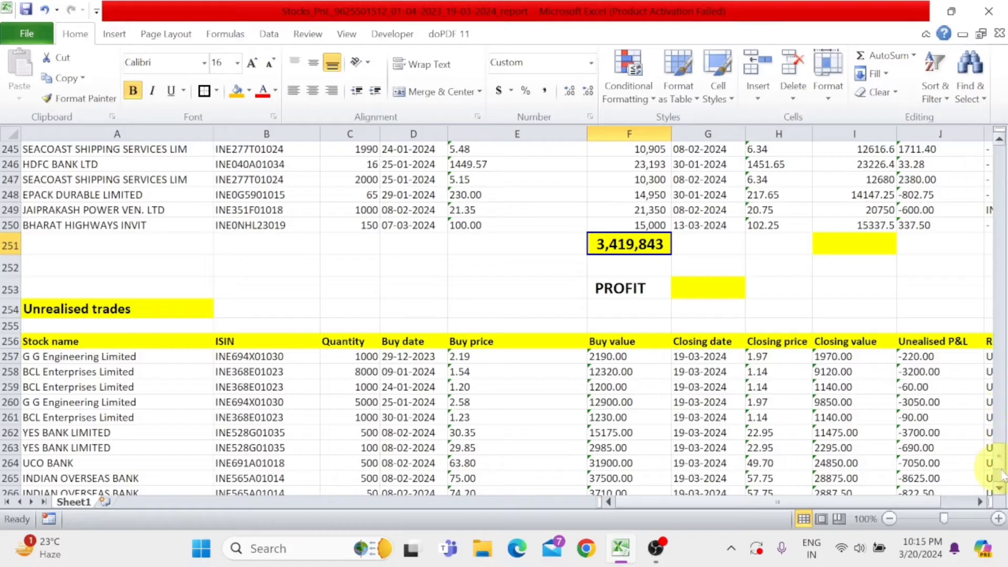
- Total the Sell value column of the realised trades in cell I251 with a SUM formula over I32:I250
left_click_drag(991, 462, 994, 194)
left_click(867, 239)
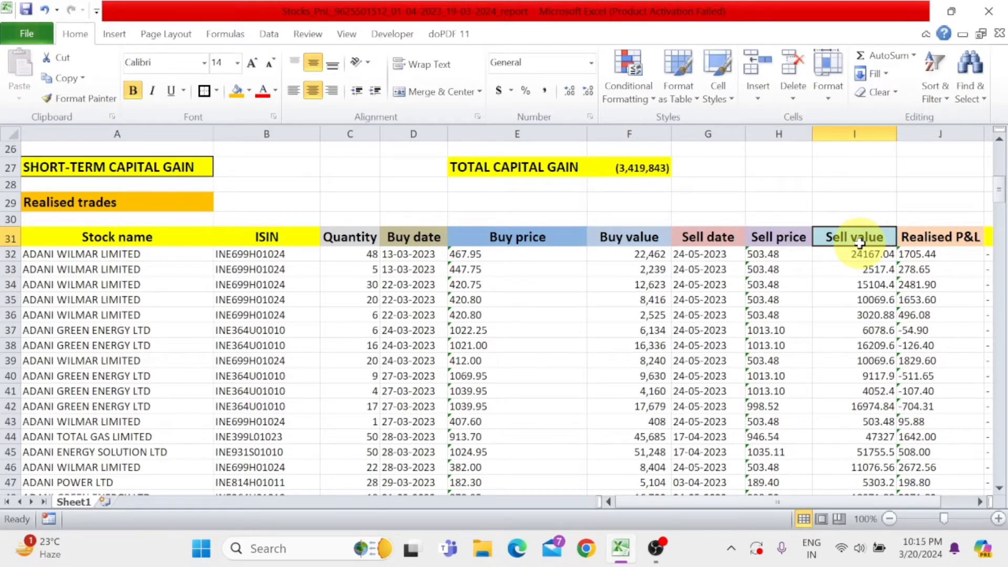
left_click(859, 254)
left_click_drag(1001, 202, 990, 463)
left_click(873, 307)
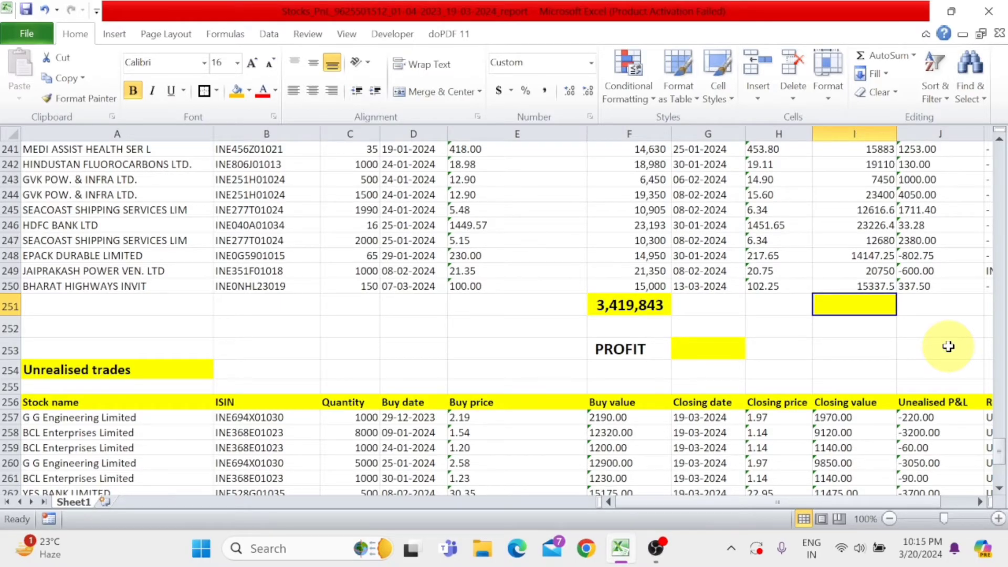
type("=SUM(")
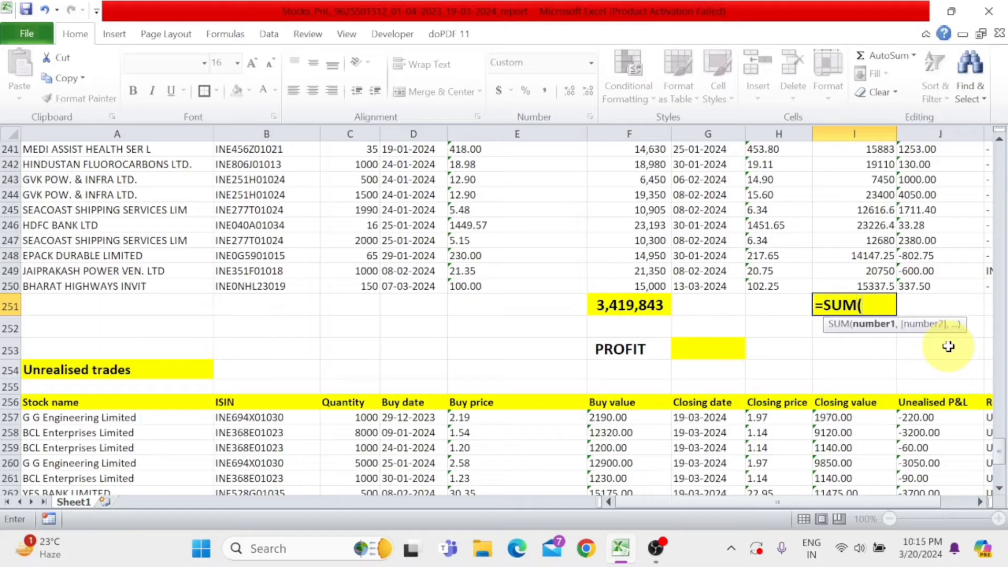
key("shift+Up")
key("shift+Up")
key("shift+Up")
key("shift+Up")
key("shift+Up")
key("shift+Up")
key("shift+Up")
key("shift+Up")
key("shift+Up")
key("shift+Up")
key("shift+Up")
key("shift+Up")
key("shift+Up")
key("shift+Up")
key("shift+Up")
key("shift+Up")
key("shift+Up")
key("shift+Up")
key("shift+Up")
key("shift+Up")
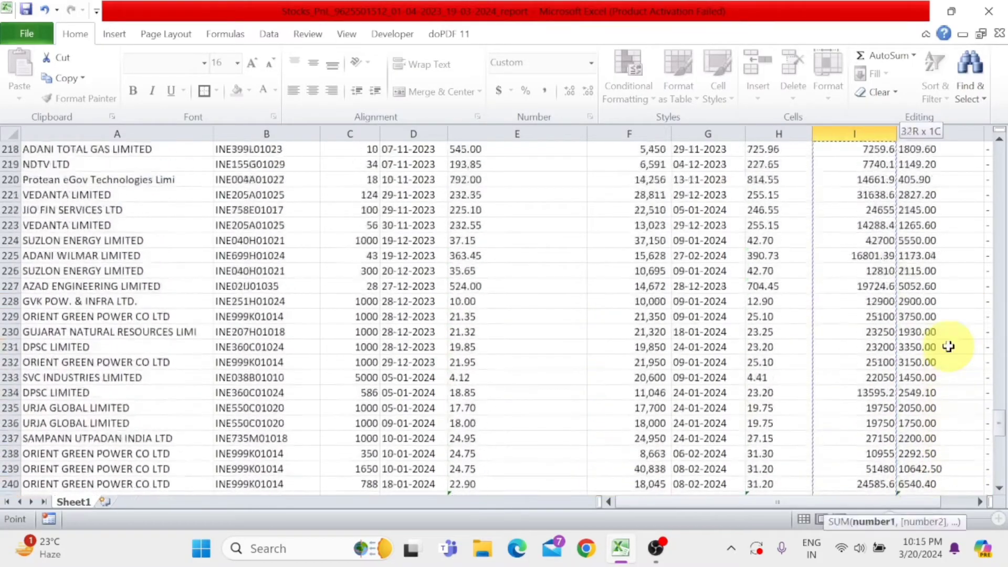
key("shift+Up")
key("shift+Up")
key("shift+Up")
key("shift+Up")
key("shift+Up")
key("shift+Up")
key("shift+Up")
key("shift+Up")
key("shift+Up")
key("shift+Up")
key("shift+Up")
key("shift+Up")
key("shift+Up")
key("shift+Up")
key("shift+Up")
key("shift+Up")
key("shift+Up")
key("shift+Up")
key("shift+Up")
key("shift+Up")
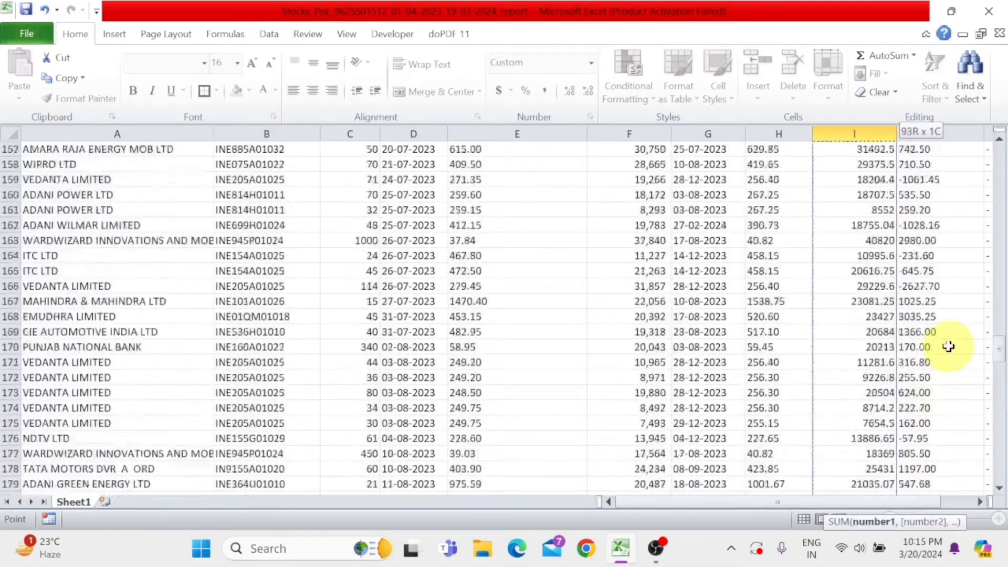
key("shift+Up")
key("shift+Up")
key("shift+Up")
key("shift+Up")
key("shift+Up")
key("shift+Up")
key("shift+Up")
key("shift+Up")
key("shift+Up")
key("shift+Up")
key("shift+Up")
key("shift+Up")
key("shift+Up")
key("shift+Up")
key("shift+Up")
key("shift+Up")
key("shift+Up")
key("shift+Up")
key("shift+Up")
key("shift+Up")
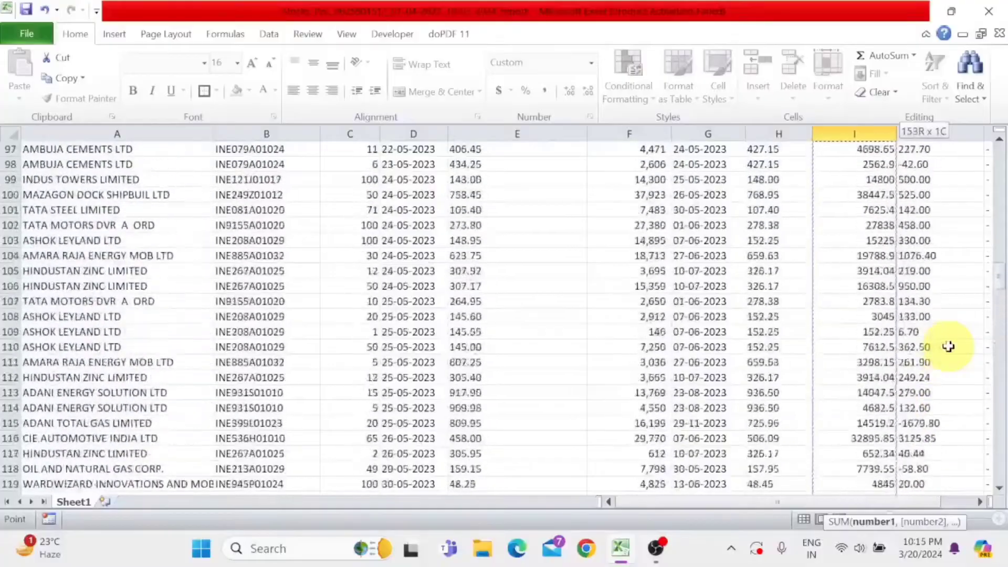
key("shift+Up")
key("shift+Up")
key("shift+Up")
key("shift+Up")
key("shift+Up")
key("shift+Up")
key("shift+Up")
key("shift+Up")
key("shift+Up")
key("shift+Up")
key("shift+Up")
key("shift+Up")
key("shift+Up")
key("shift+Up")
key("shift+Up")
key("shift+Up")
key("shift+Up")
key("shift+Up")
key("shift+Up")
key("shift+Up")
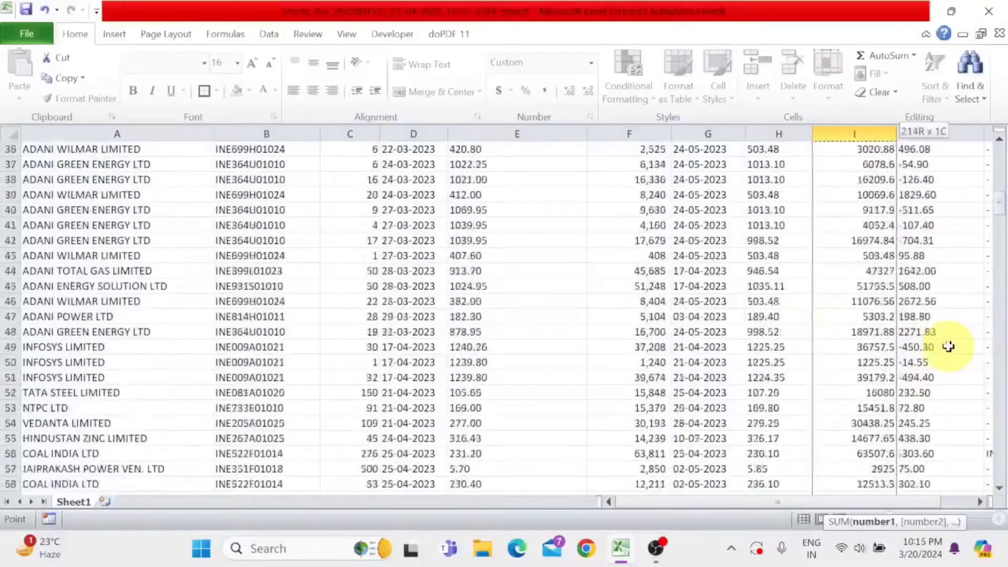
key("shift+Up")
key("shift+Up")
key("shift+Up")
key("shift+Up")
key("shift+Up")
key("shift+Up")
key("shift+Up")
key("shift+Up")
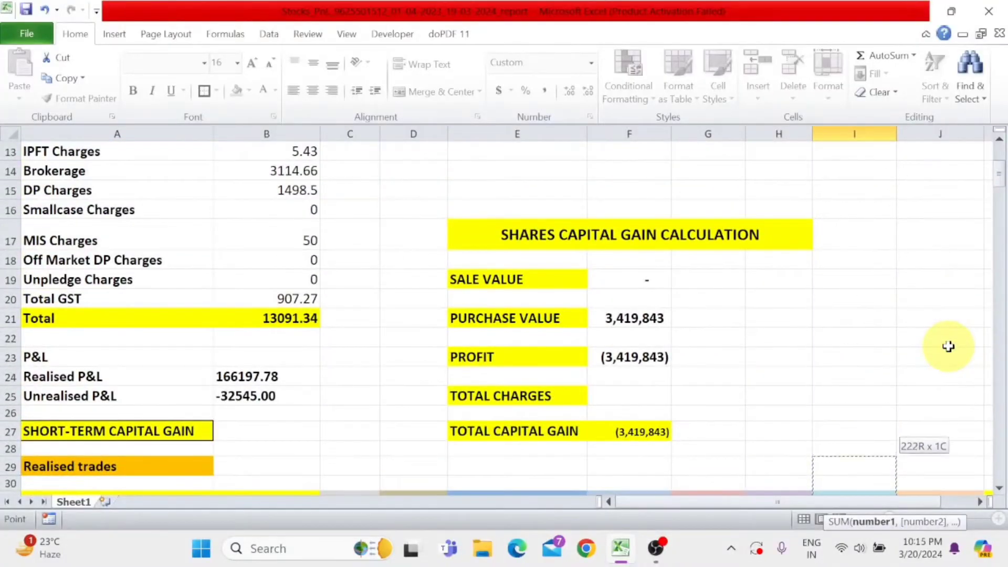
key("shift+Down")
key("shift+Down")
key("shift+Down")
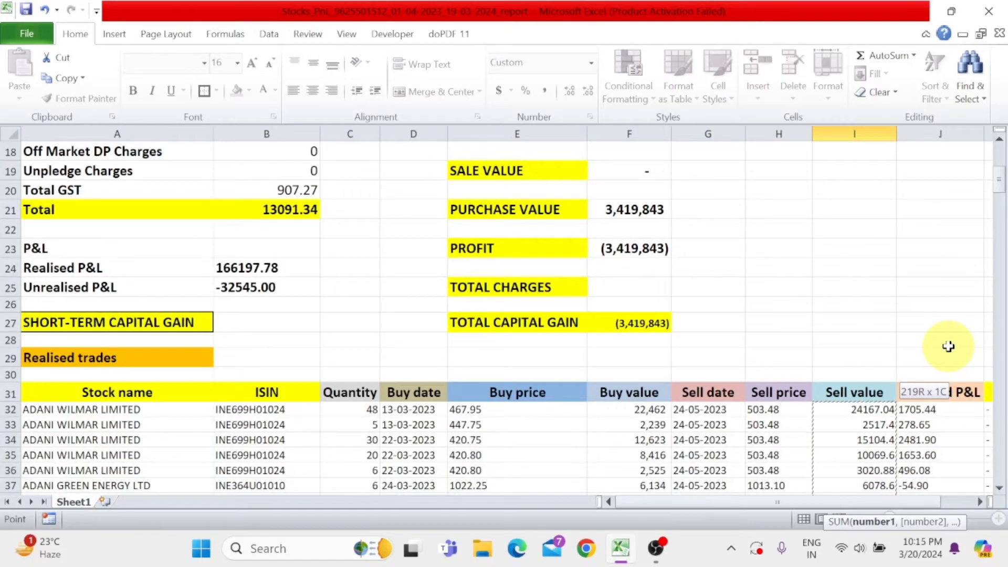
key("Return")
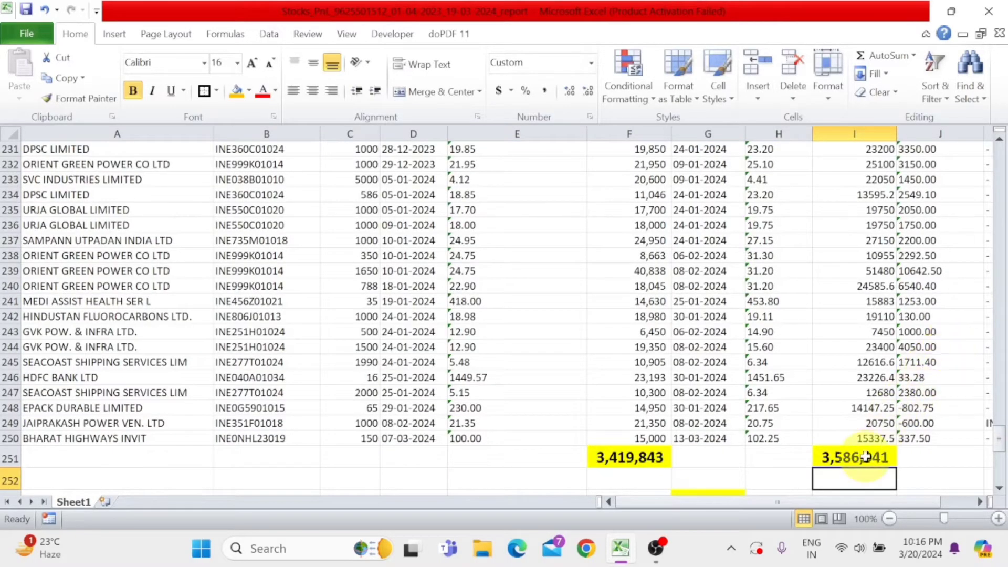
- Calculate the profit in cell G253 by subtracting the buy total from the sell total with the formula =I251-F251
left_click(842, 456)
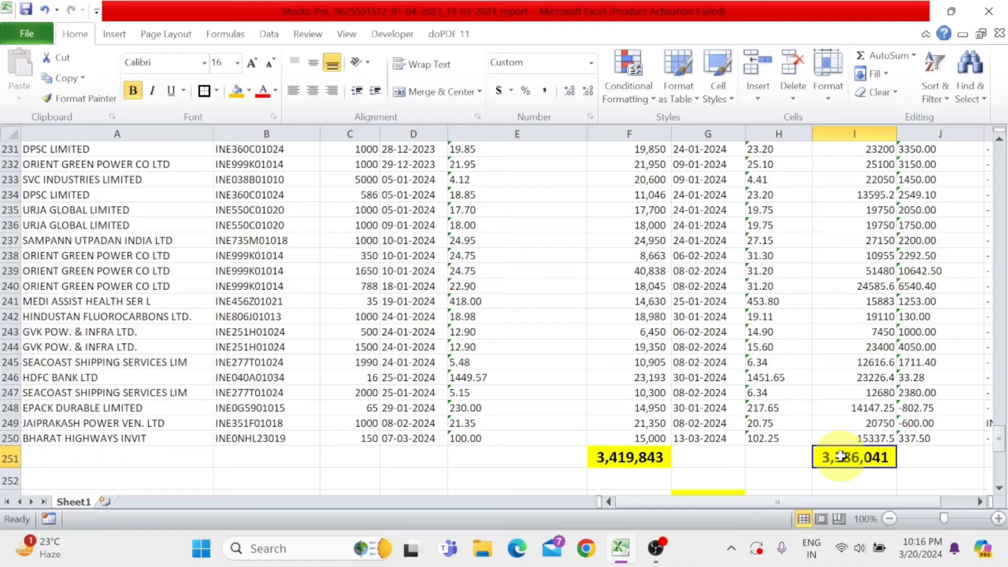
left_click(664, 460)
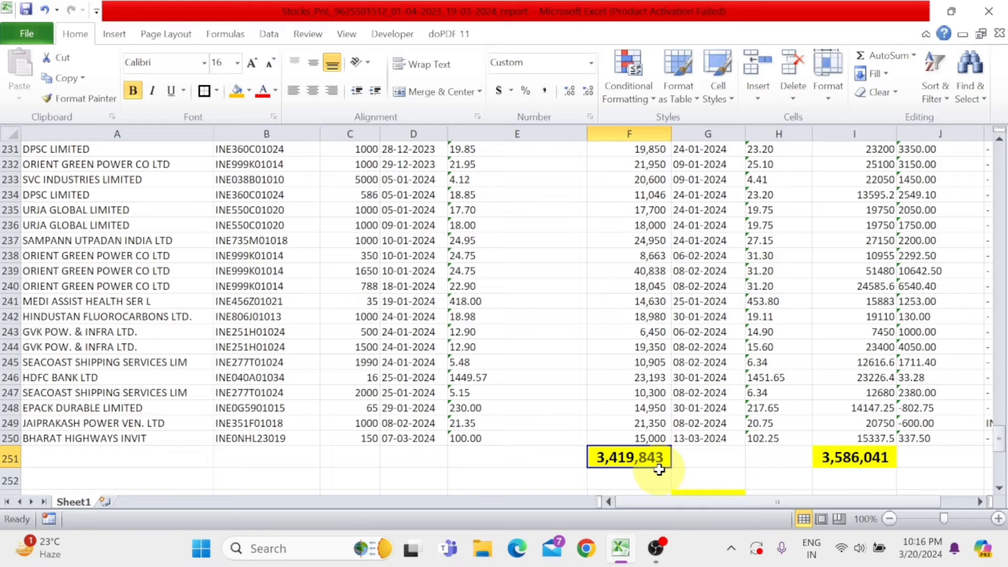
left_click(844, 464)
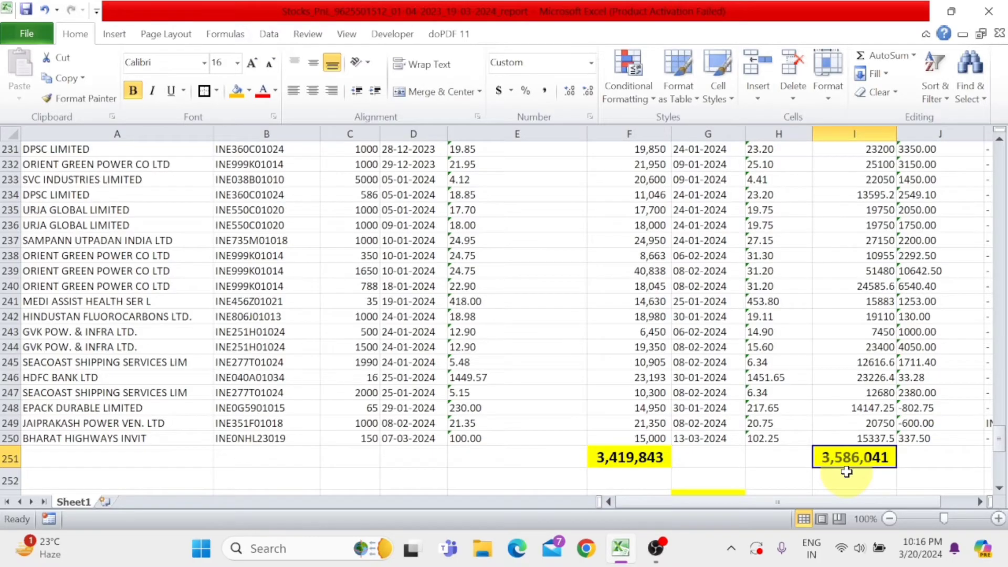
scroll(846, 471, "down", 1)
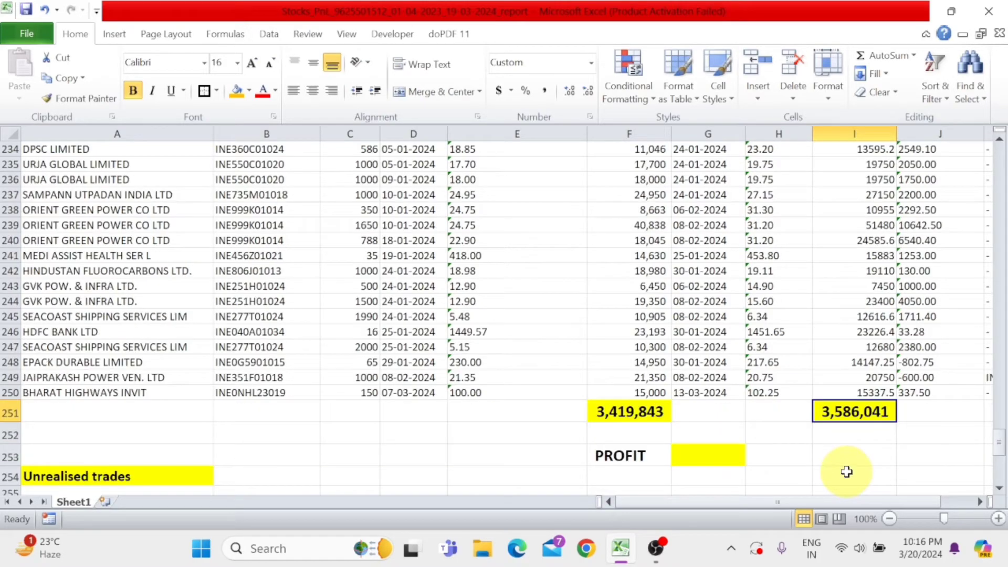
left_click(624, 457)
left_click(687, 453)
type("=")
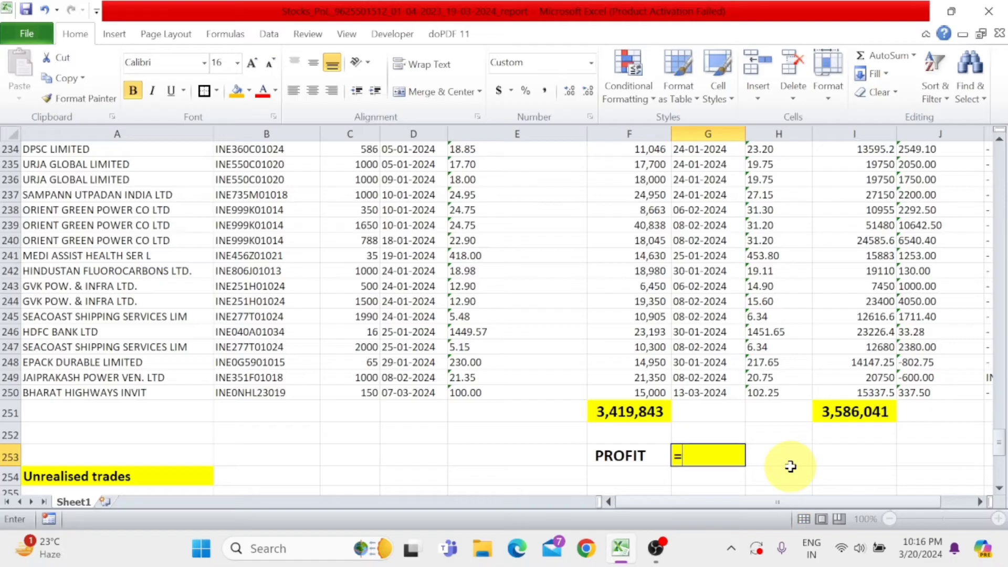
left_click(849, 413)
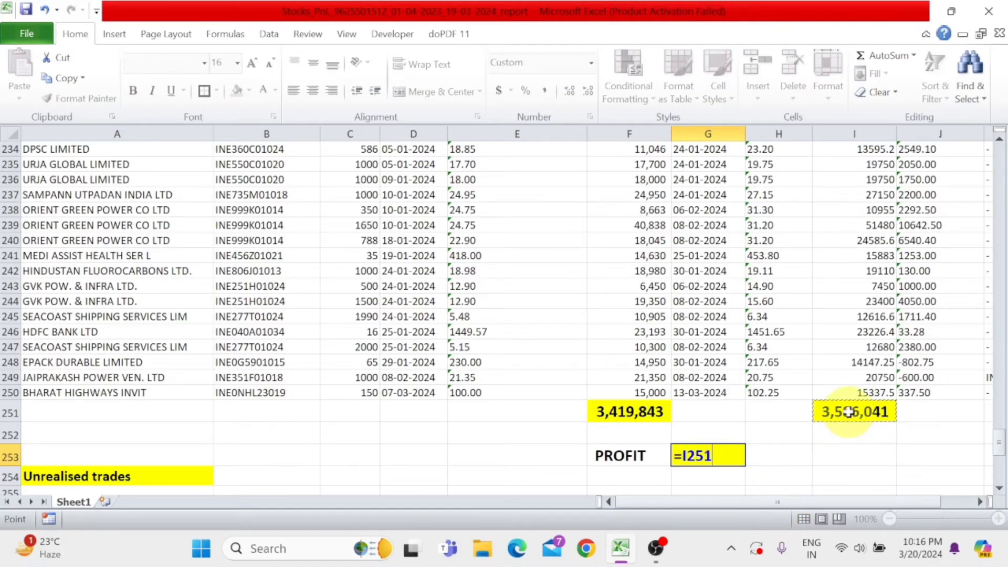
type("-")
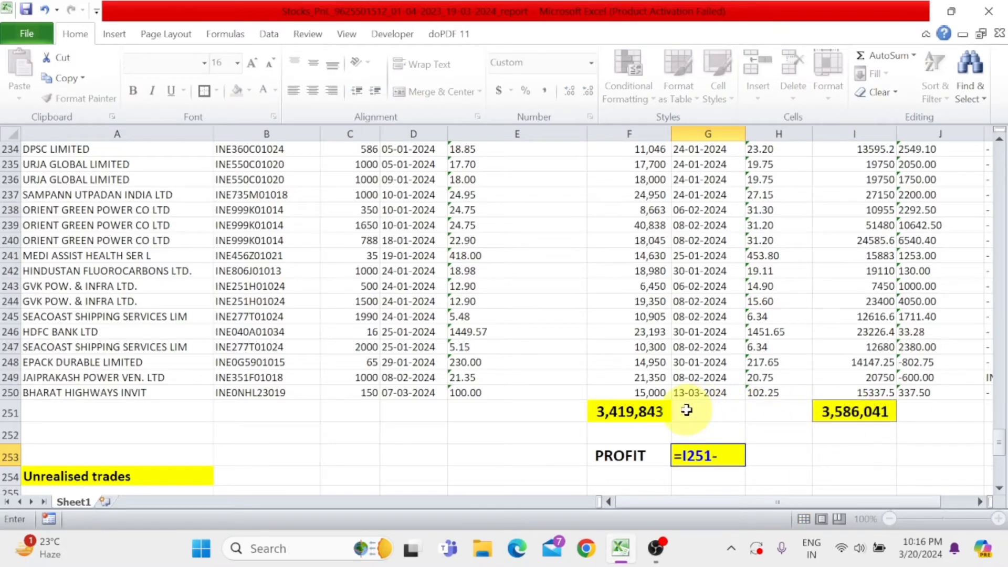
left_click(653, 413)
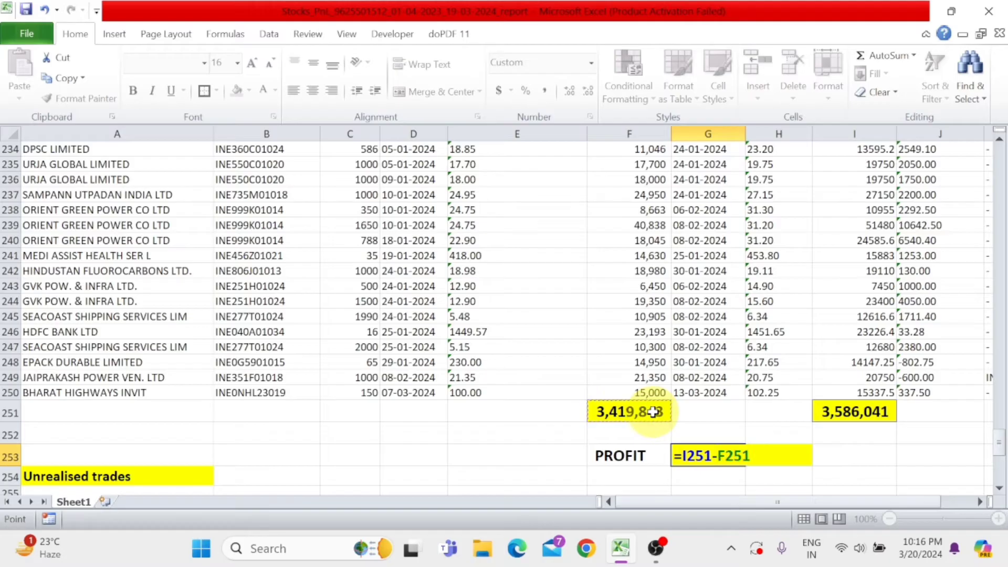
key("Return")
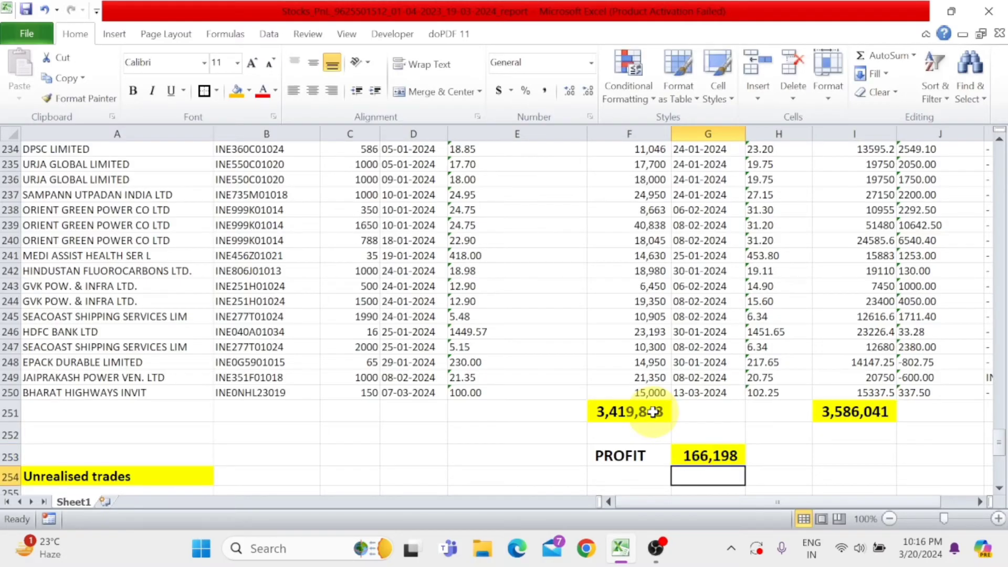
- Compare the calculated profit in G253 with the Realised P&L figure in the P&L summary
left_click(659, 456)
left_click(726, 458)
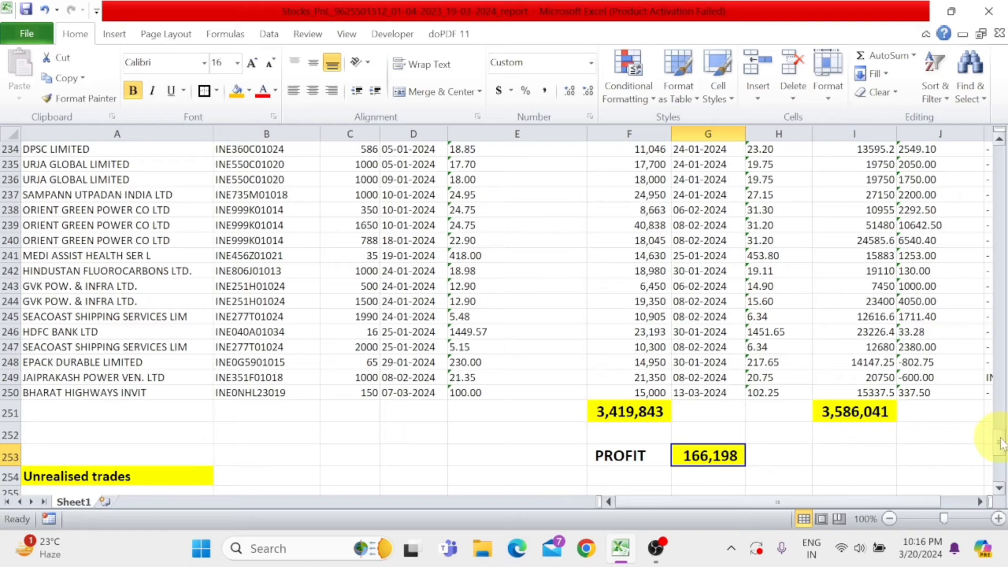
left_click_drag(998, 439, 1000, 171)
scroll(375, 395, "down", 3)
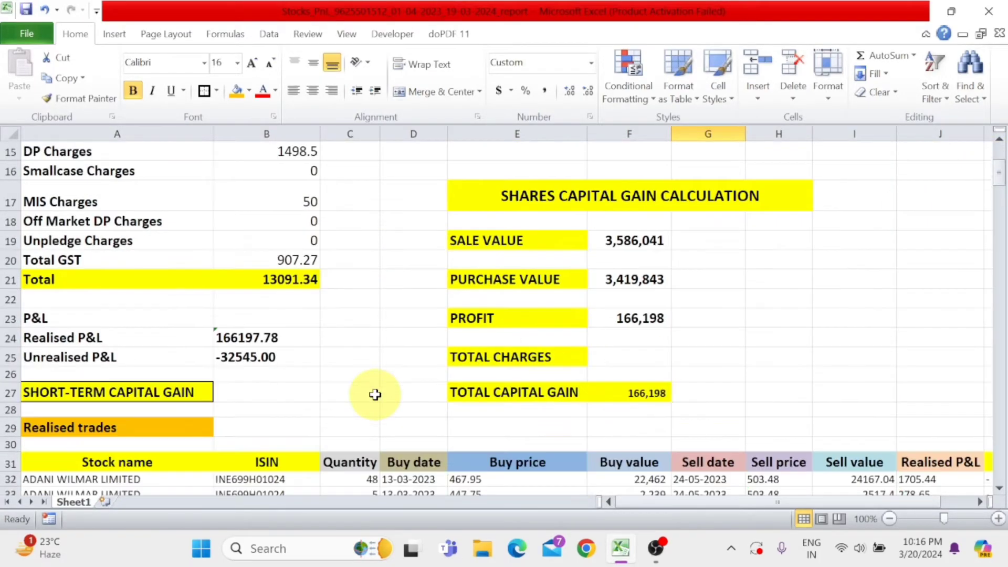
left_click(79, 344)
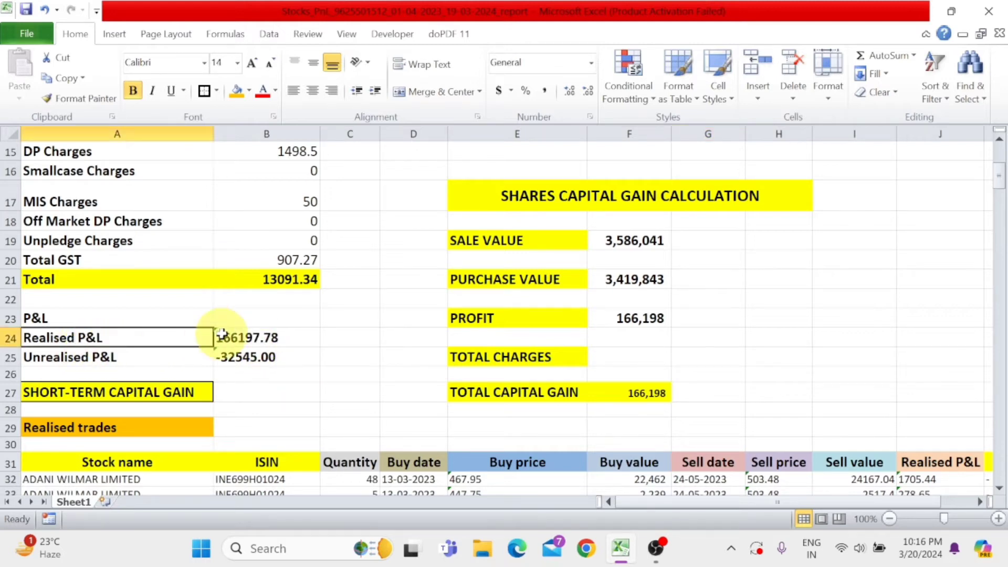
left_click(252, 342)
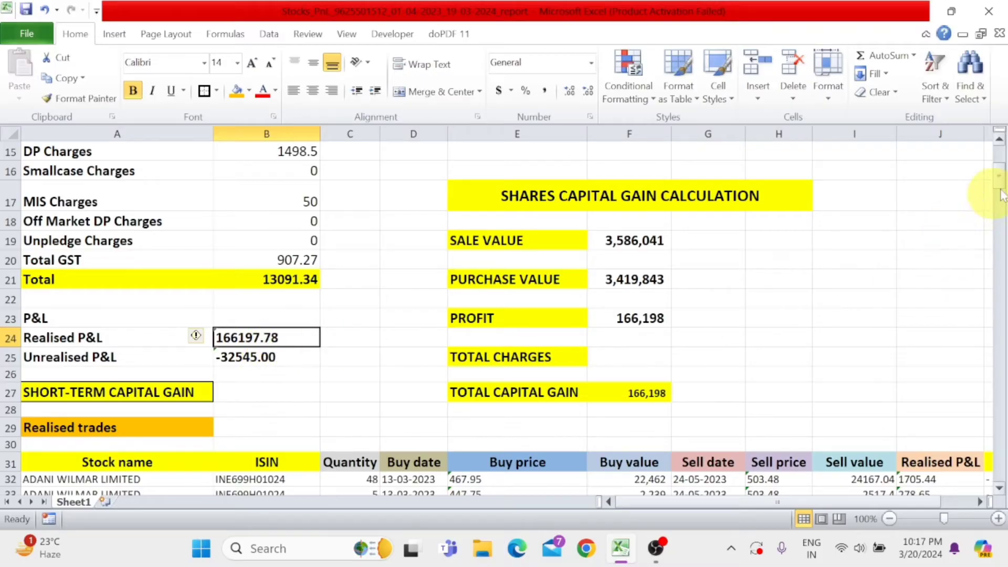
left_click_drag(1000, 183, 999, 446)
left_click(716, 398)
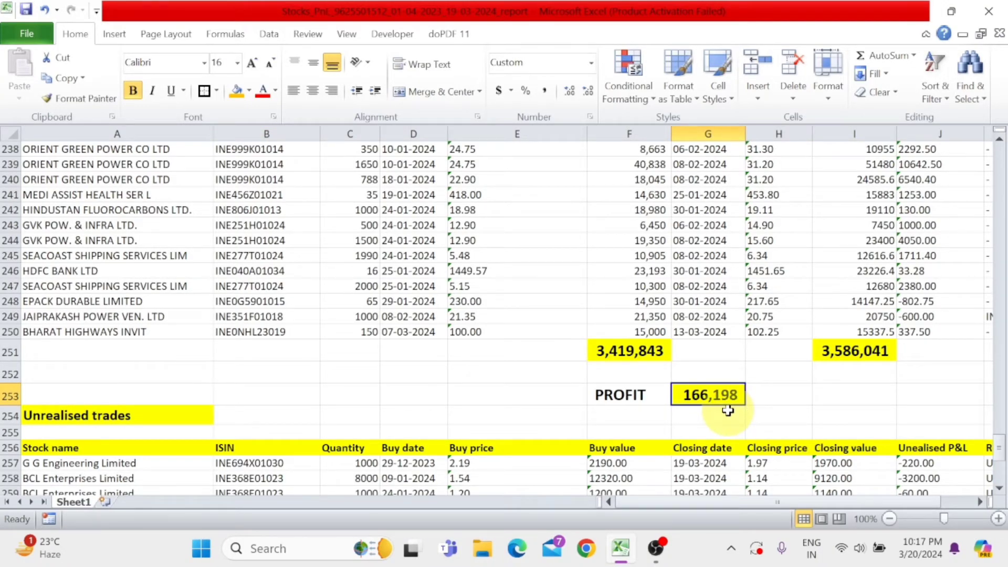
- Review the Unrealised trades section from its heading down to the disclaimer below the last holding
scroll(727, 411, "down", 1)
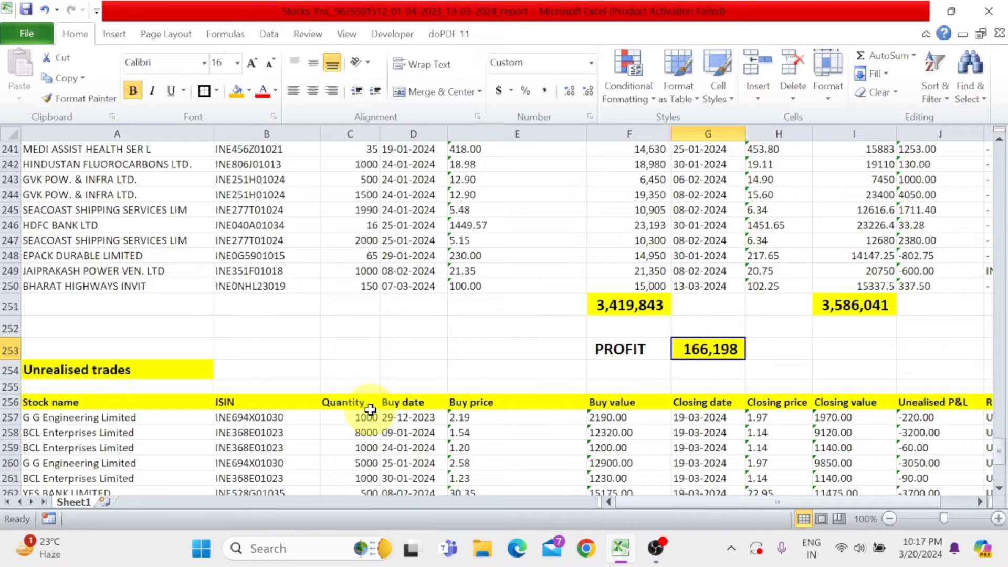
scroll(370, 409, "down", 1)
left_click(157, 323)
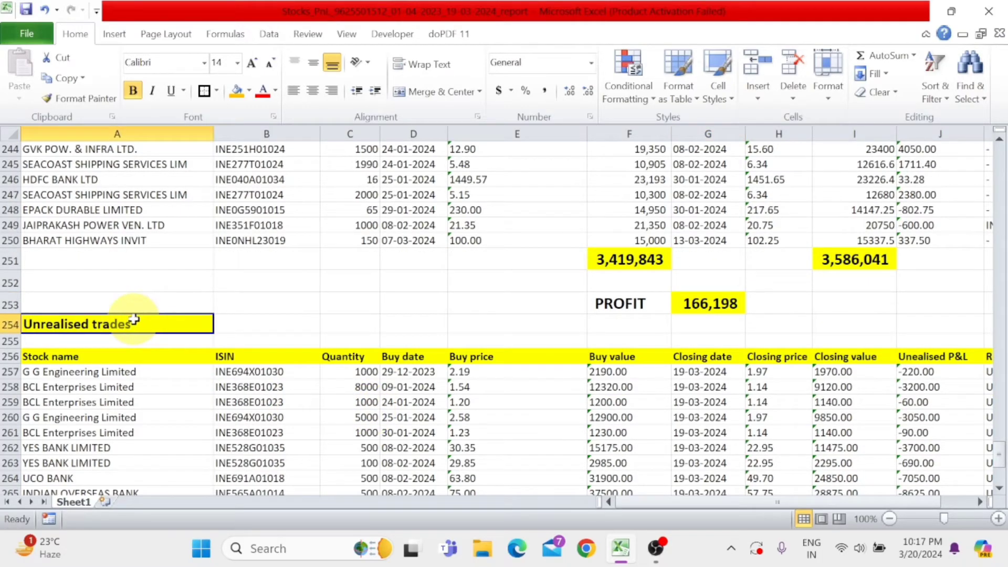
scroll(183, 366, "down", 2)
scroll(347, 394, "down", 3)
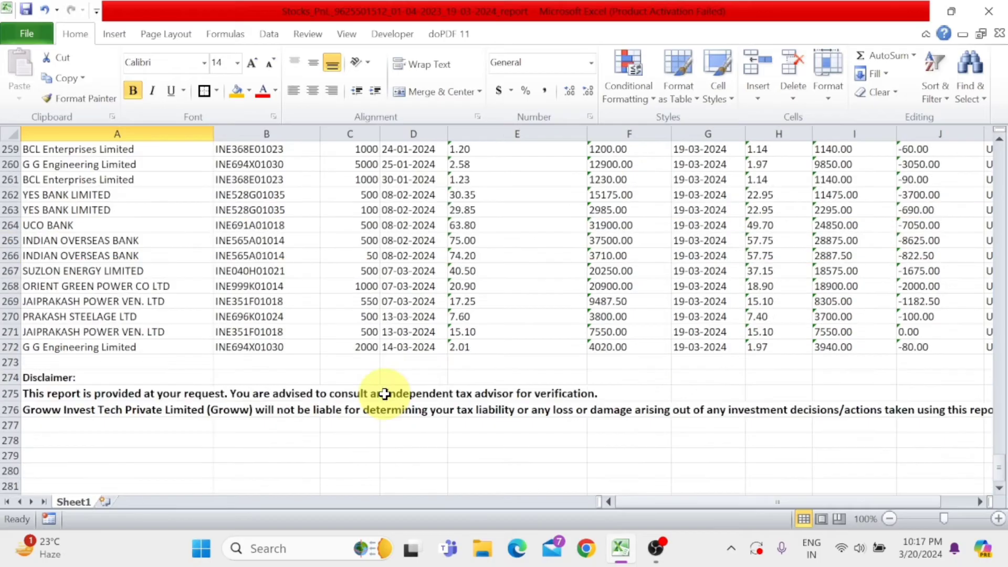
scroll(385, 394, "up", 2)
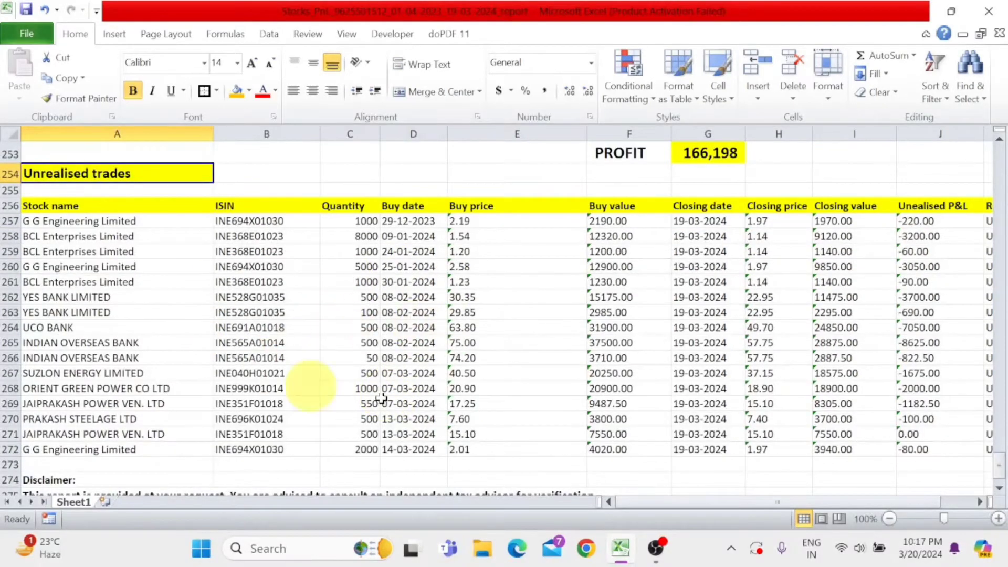
scroll(541, 368, "up", 11)
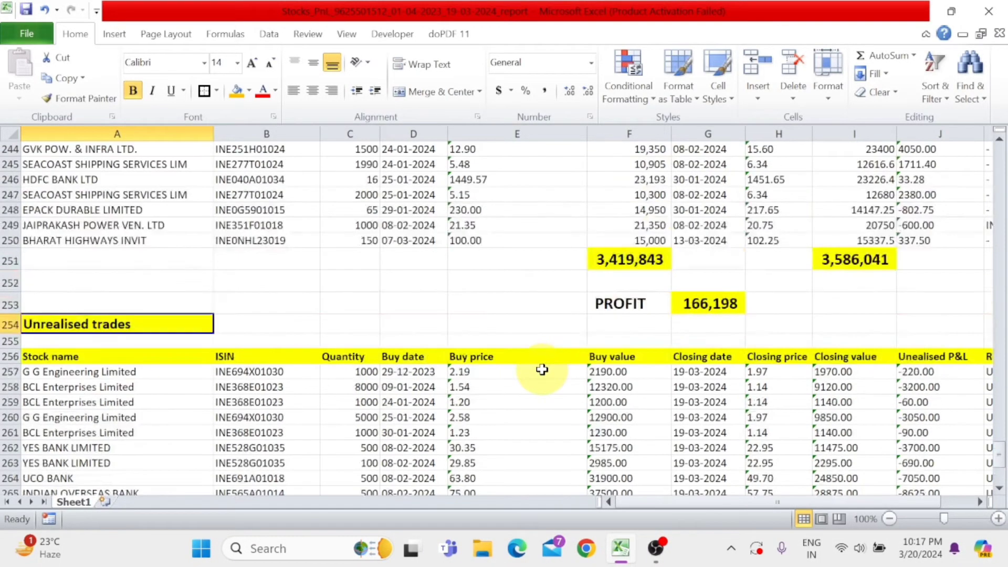
- Check the sale value in the SHARES CAPITAL GAIN CALCULATION table against the sell and buy totals in row 251
left_click_drag(998, 427, 999, 163)
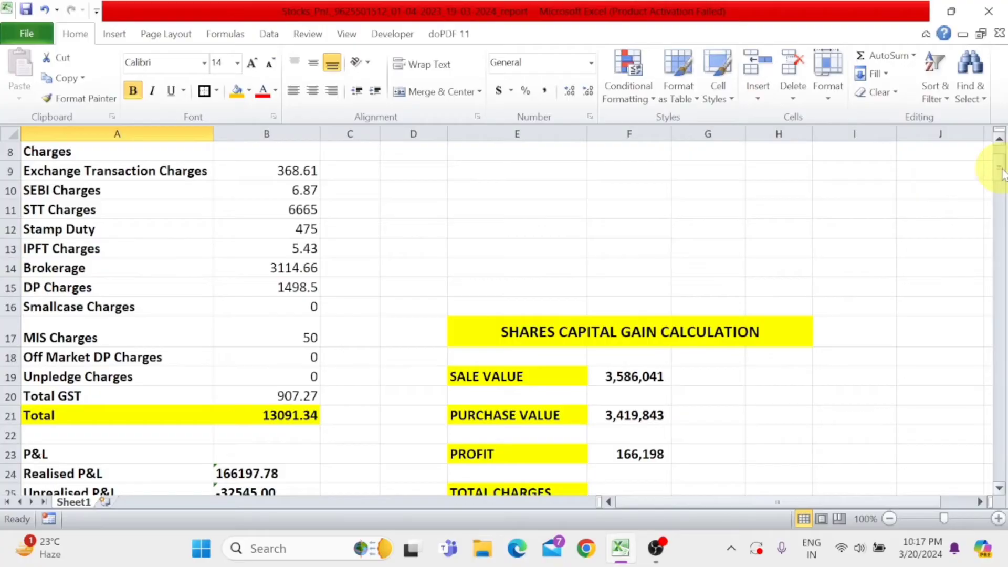
left_click(524, 369)
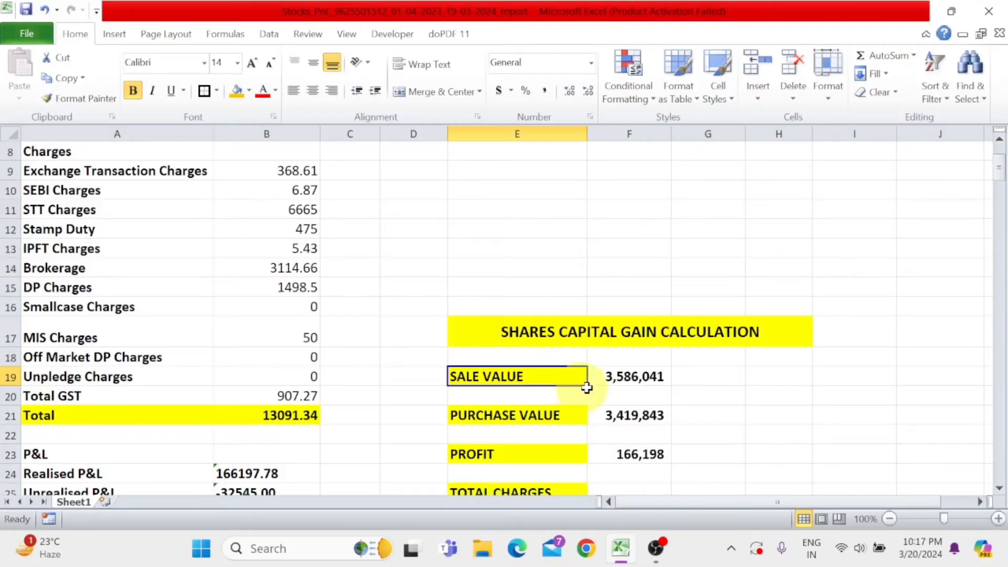
left_click(622, 377)
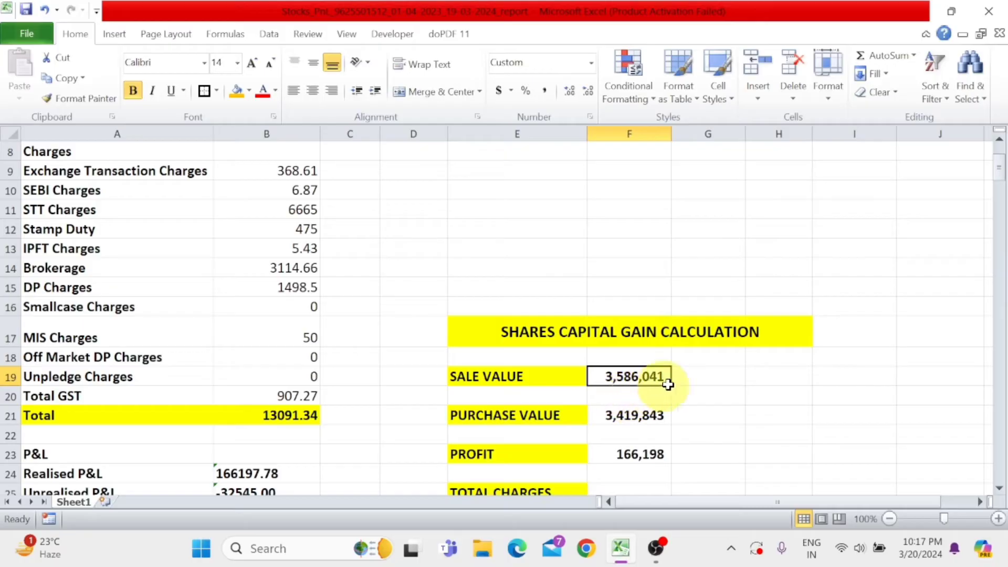
left_click_drag(1000, 175, 992, 462)
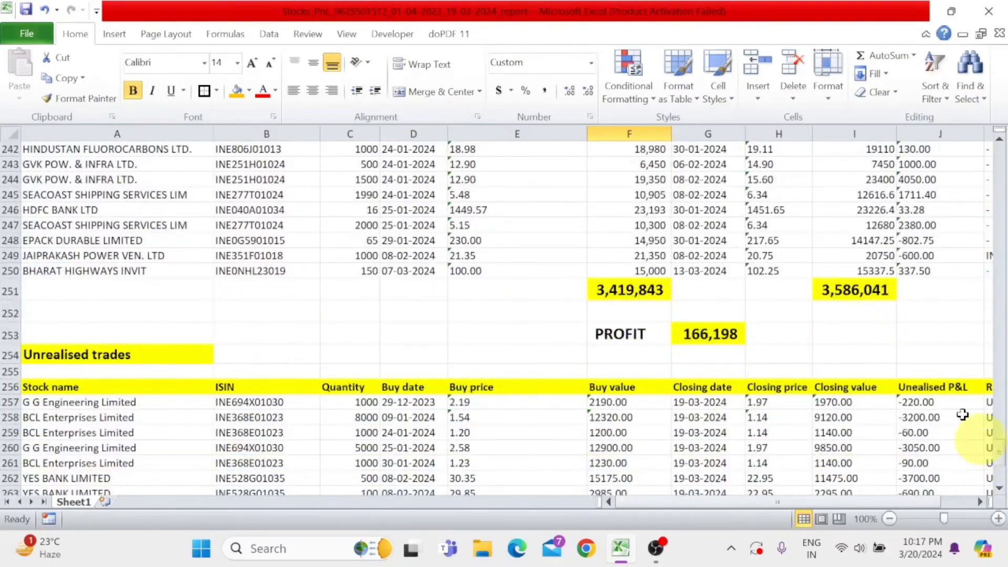
left_click(846, 291)
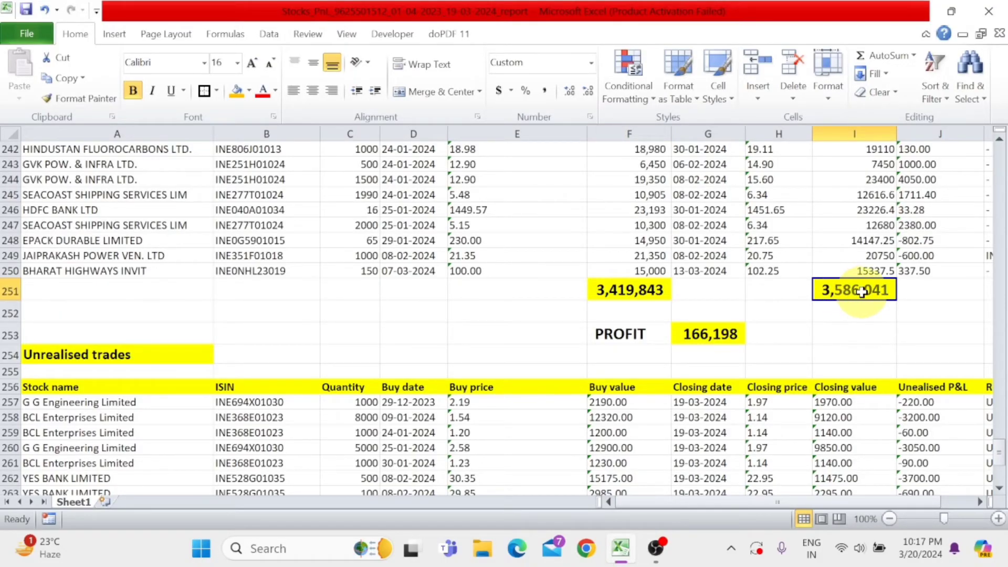
left_click(646, 290)
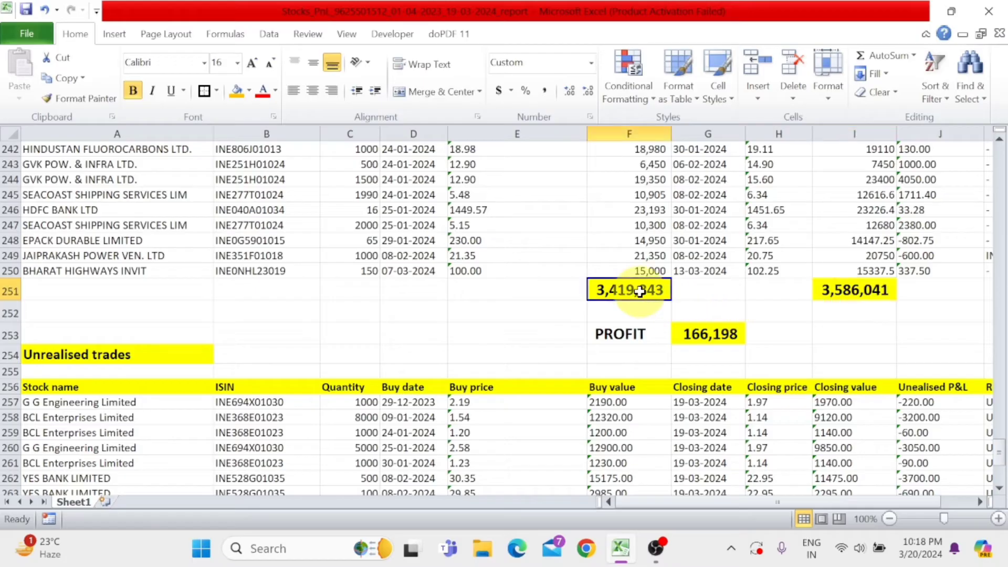
- Link the SALE VALUE amount in F19 to the sell total of the realised trades with the formula =I251
left_click_drag(997, 469, 1002, 192)
left_click(604, 241)
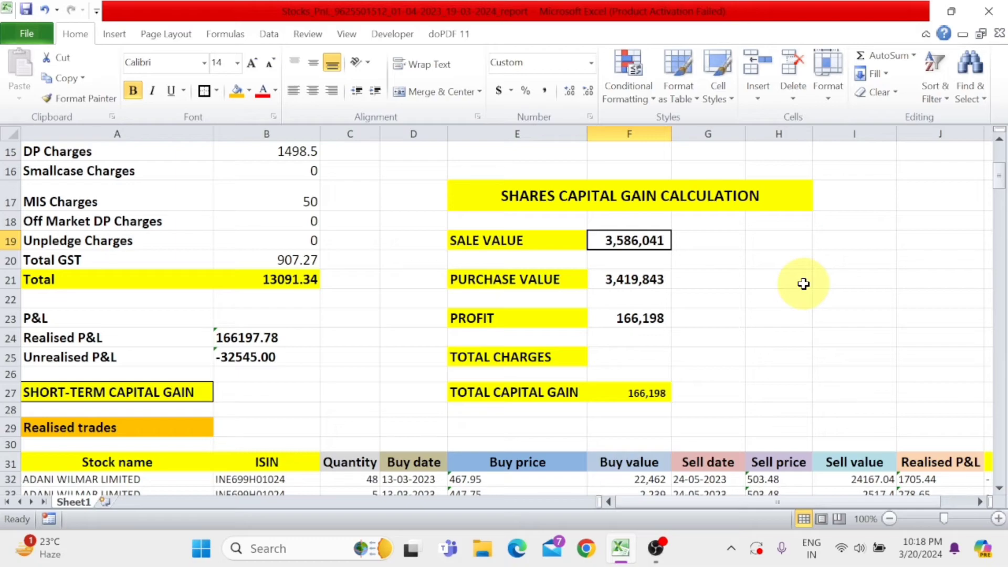
type("=")
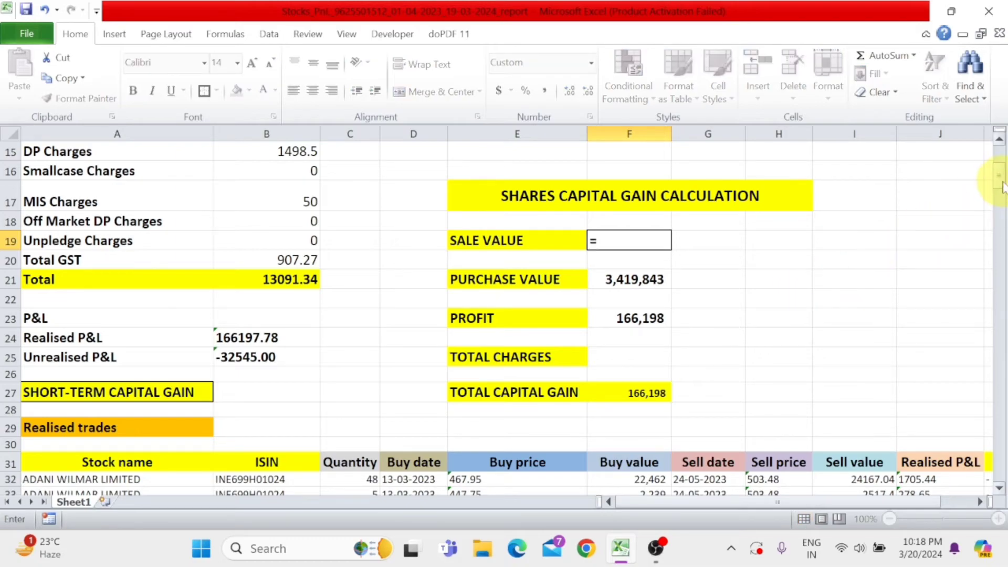
left_click_drag(998, 184, 988, 457)
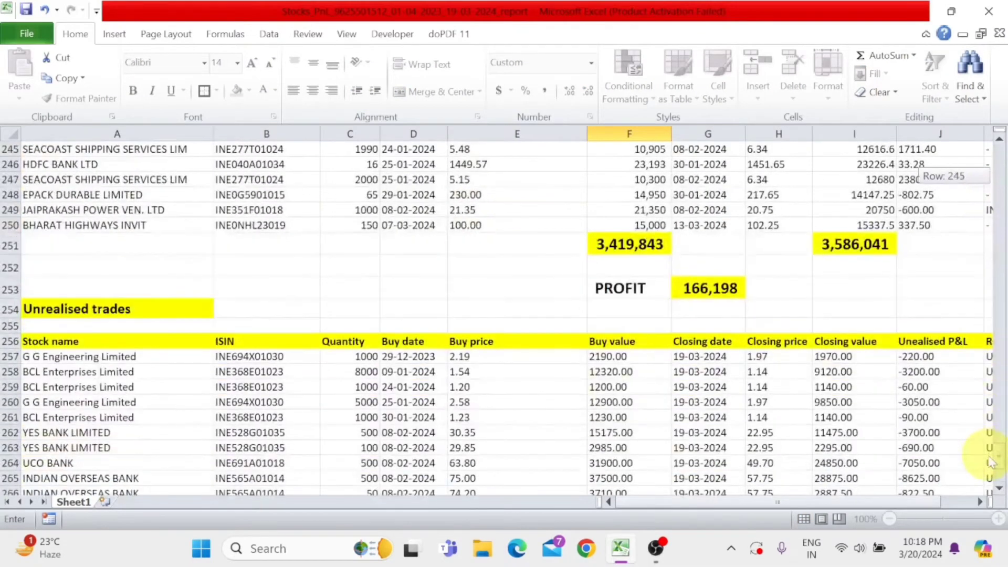
left_click(863, 247)
key("Return")
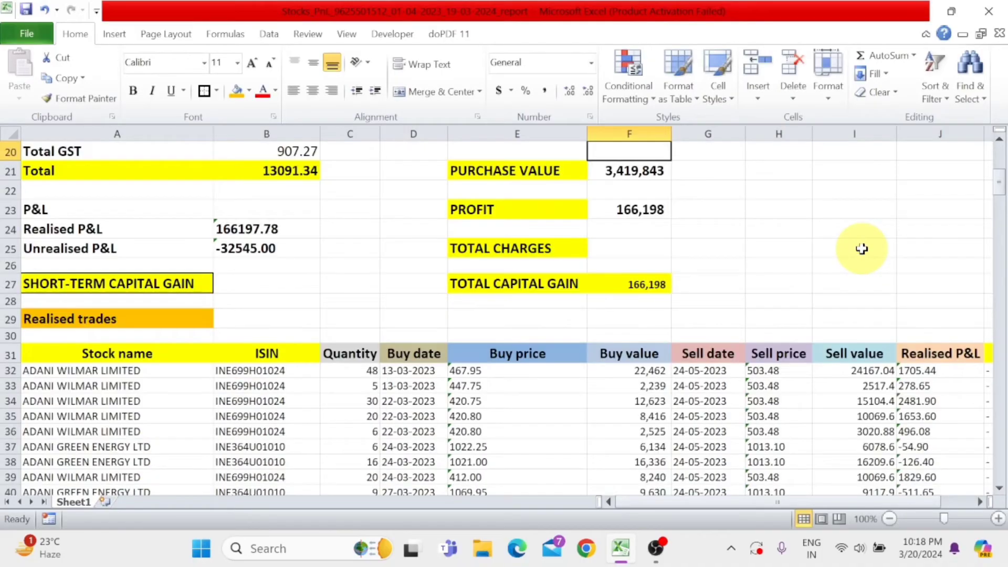
- Link the PURCHASE VALUE amount in F21 to the buy total of the realised trades with the formula =F251
left_click(651, 171)
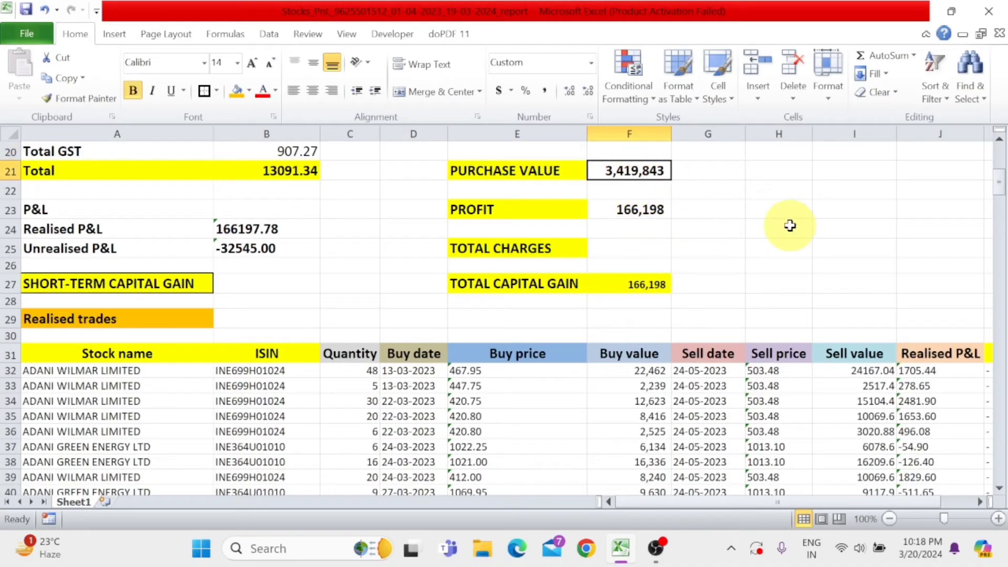
type("=")
left_click_drag(999, 184, 998, 454)
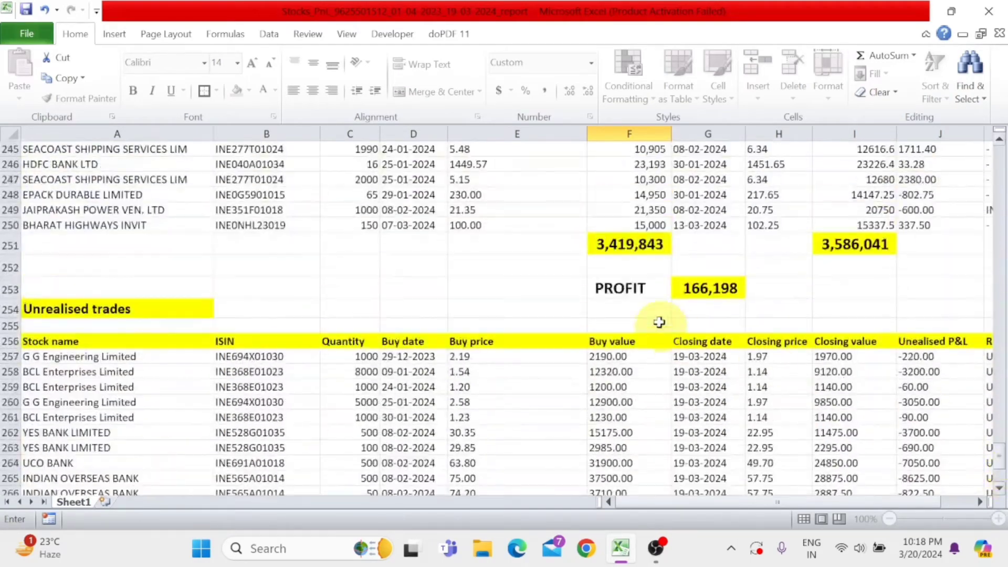
left_click(638, 250)
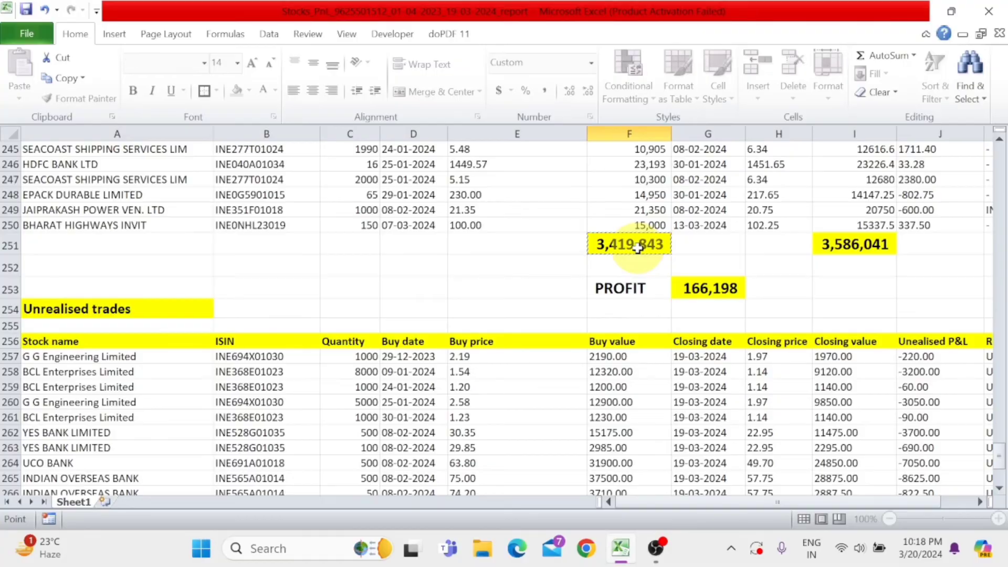
key("Return")
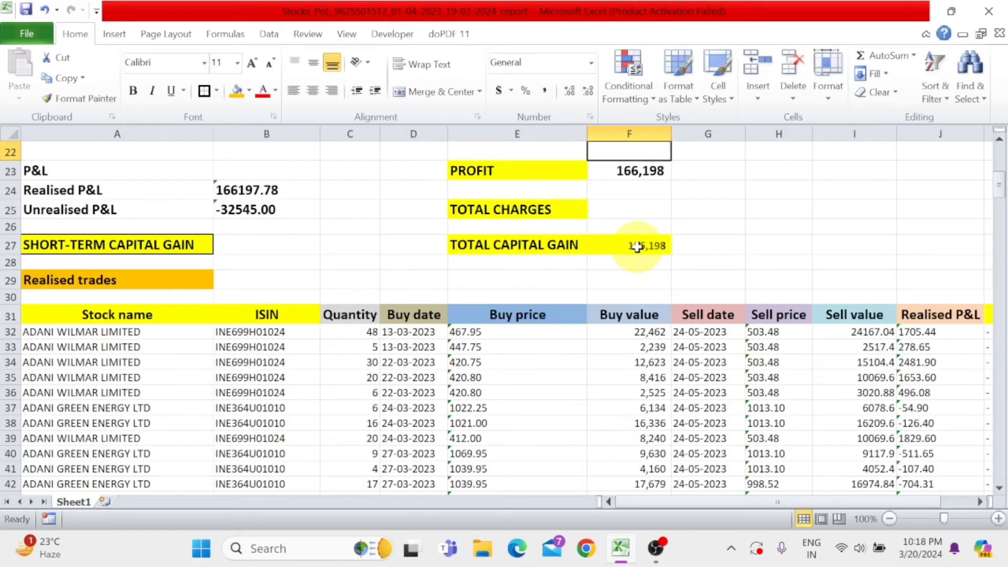
- Fill the TOTAL CHARGES amount in F25 from the Charges section's total with the formula =B21
scroll(637, 247, "up", 1)
left_click(514, 229)
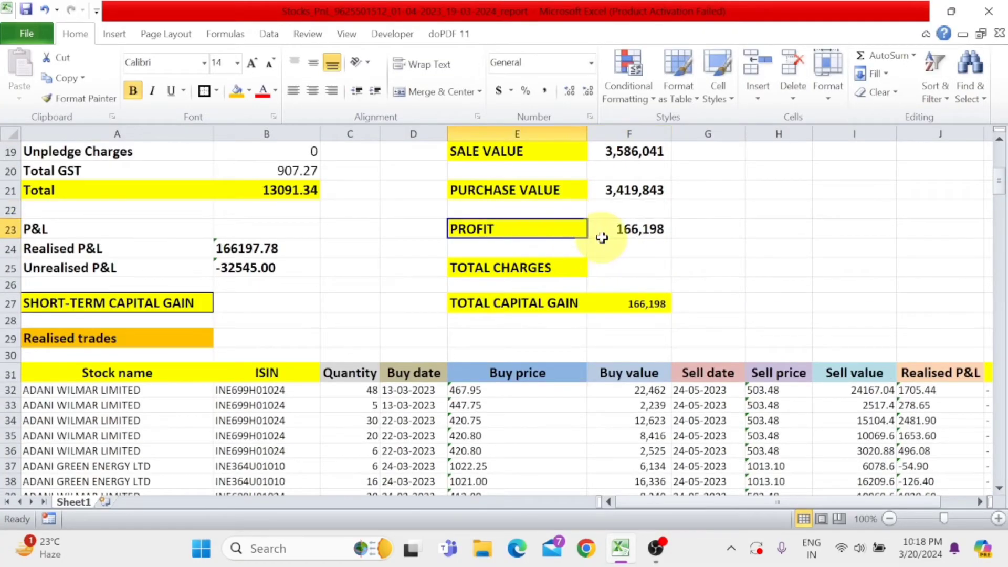
left_click(633, 231)
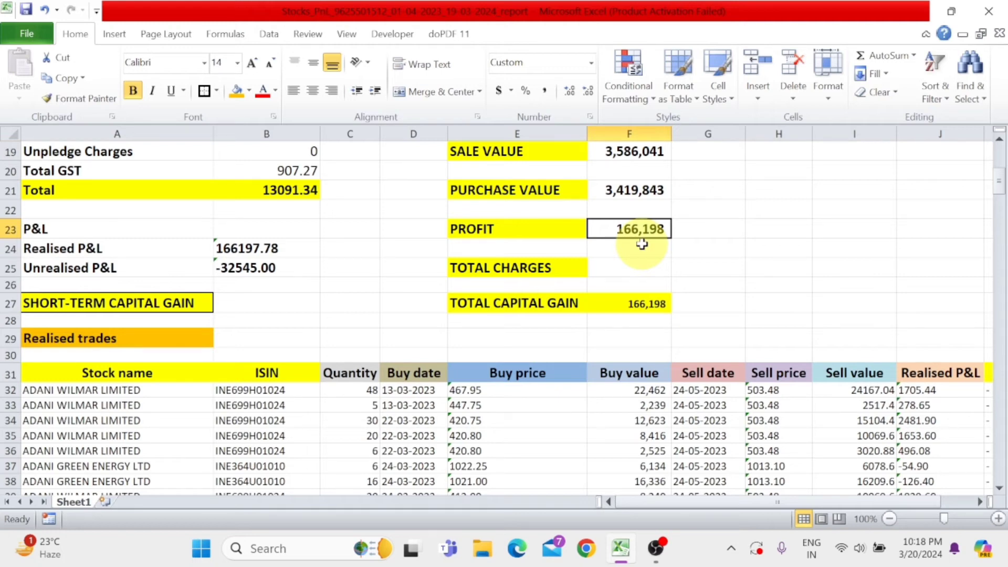
left_click(625, 268)
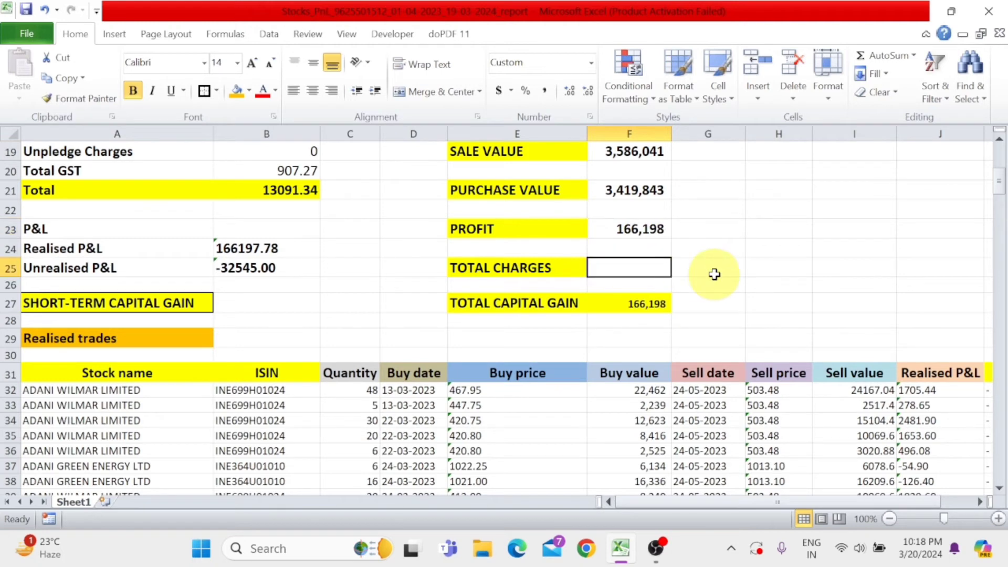
type("=")
scroll(714, 273, "up", 1)
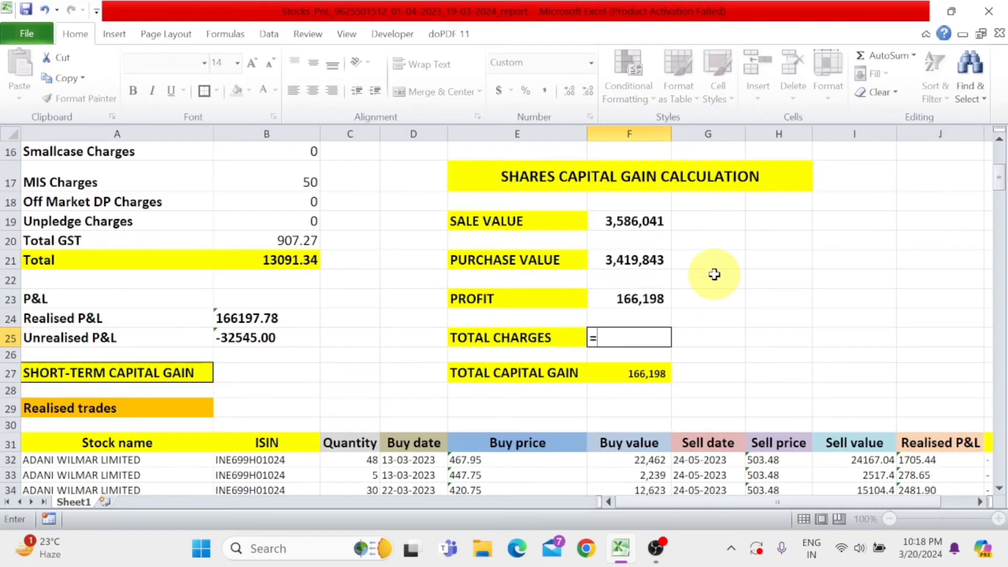
left_click(277, 262)
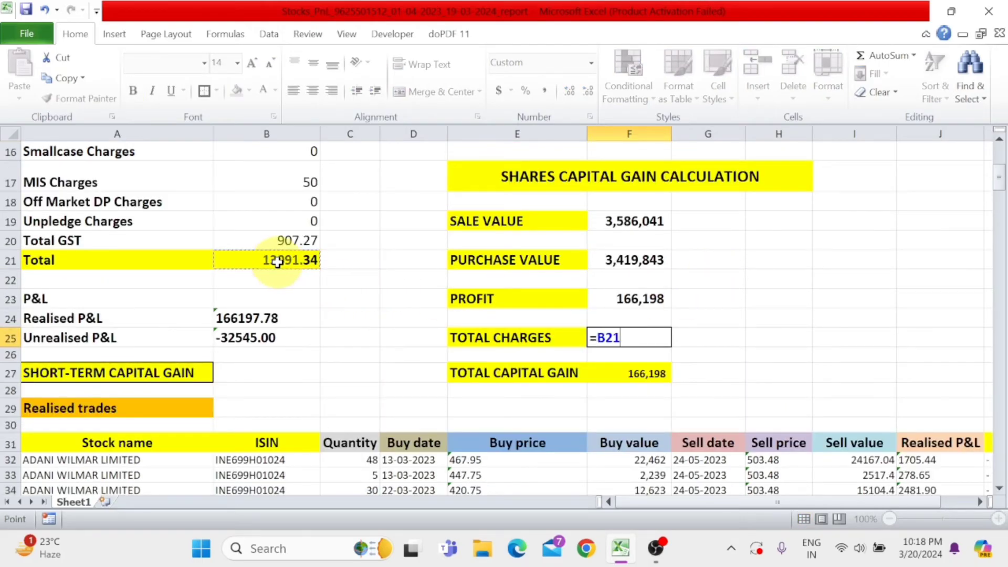
key("Return")
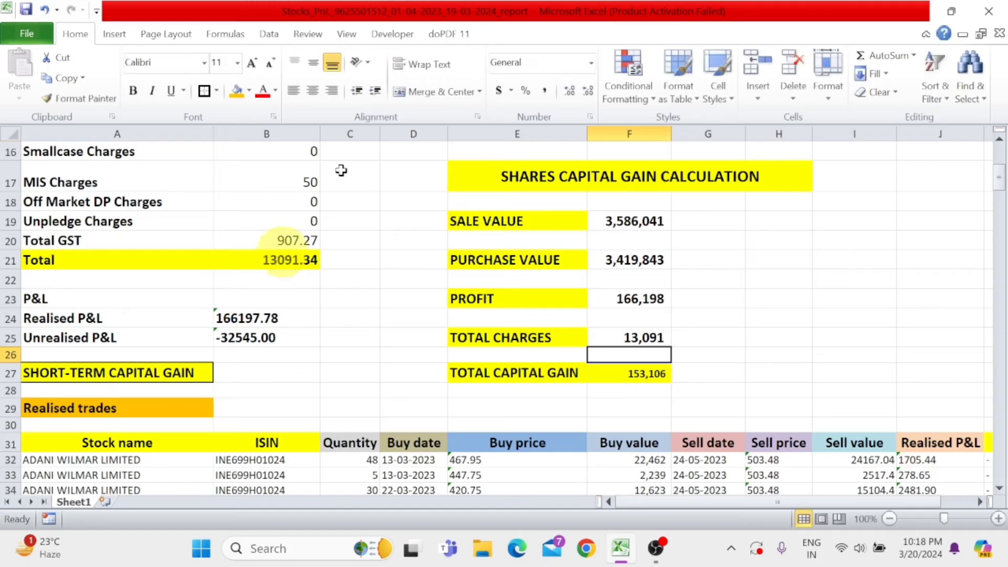
- Calculate TOTAL CAPITAL GAIN in F27 by subtracting the total charges from the profit with the formula =F23-F25
left_click(636, 339)
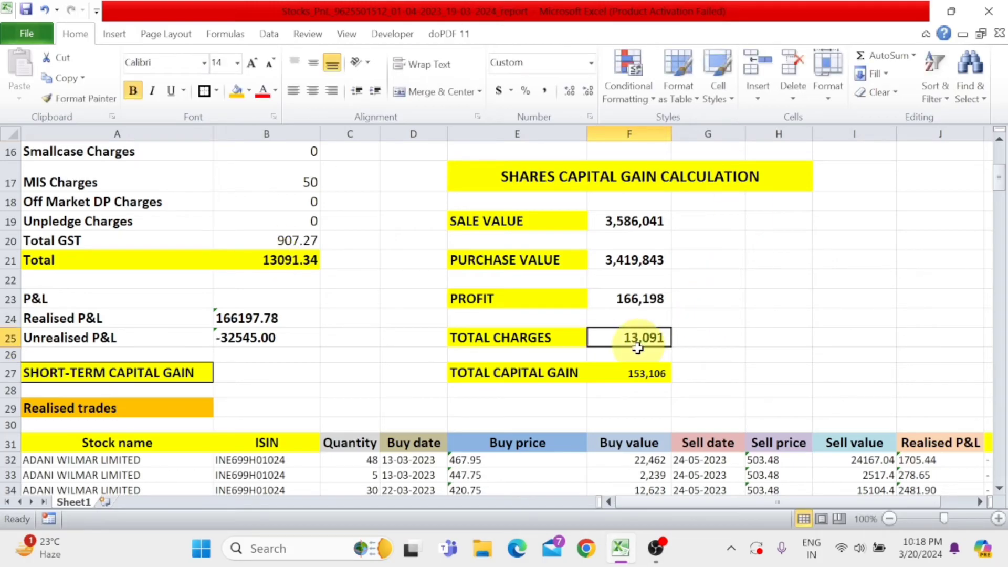
left_click(635, 381)
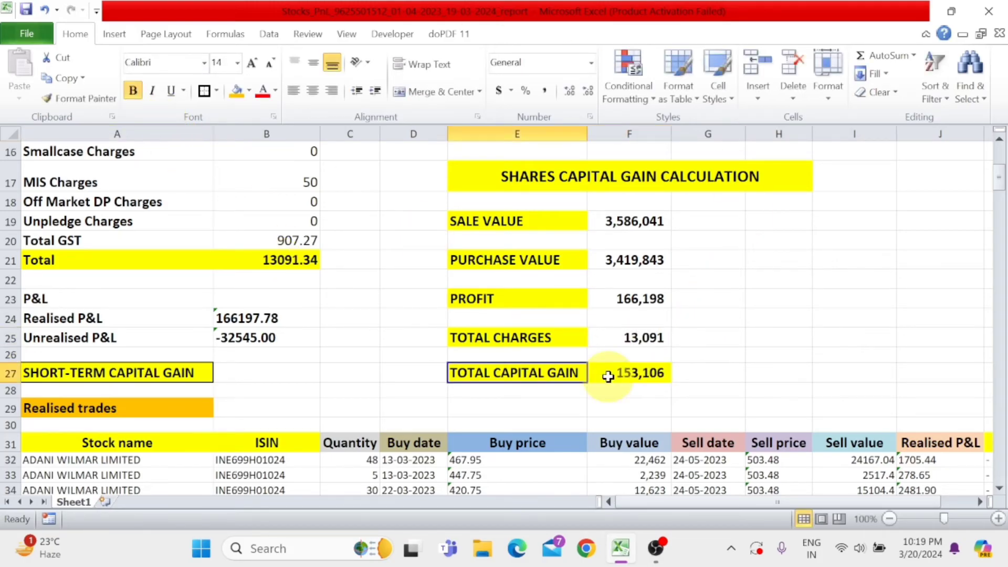
left_click(656, 374)
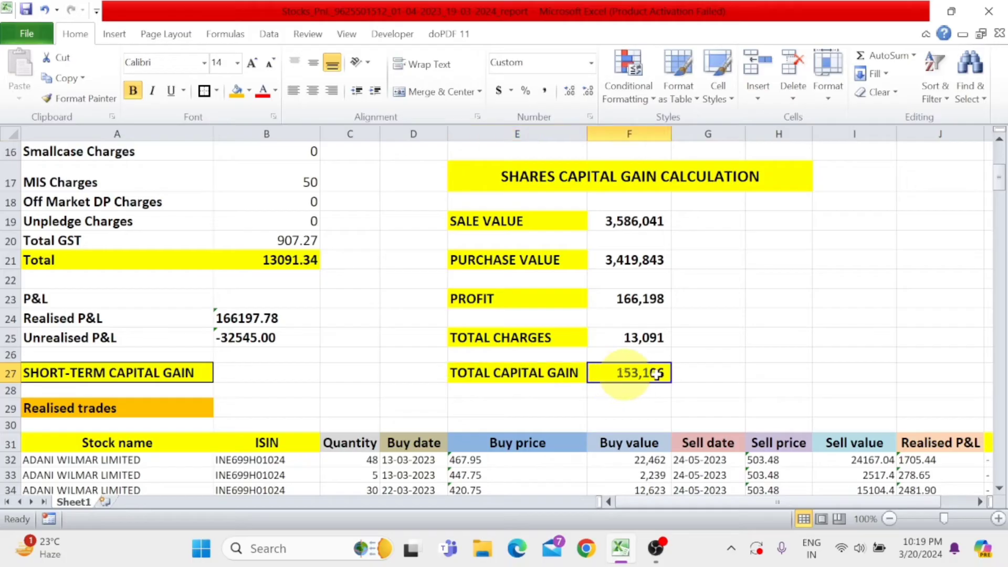
type("=")
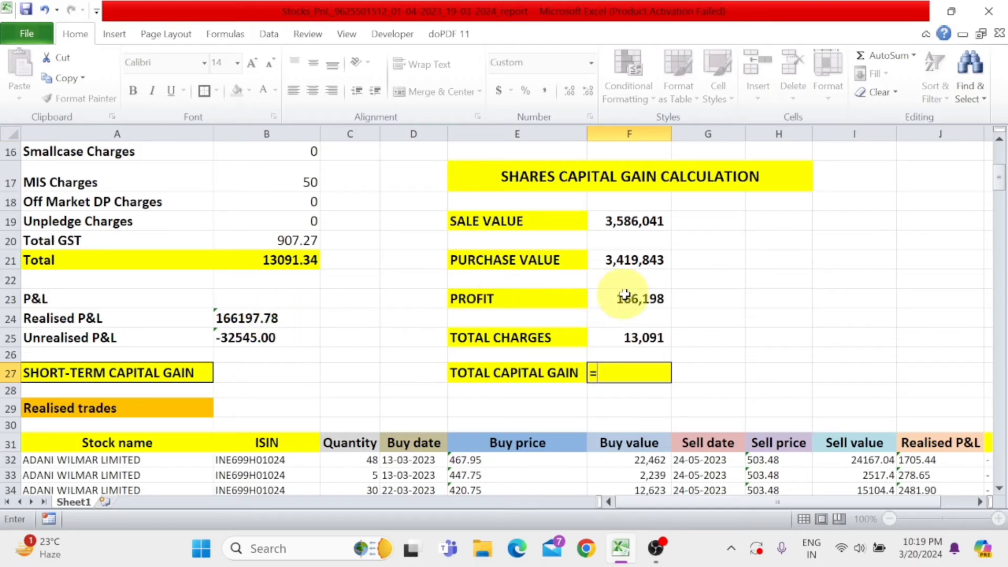
left_click(639, 301)
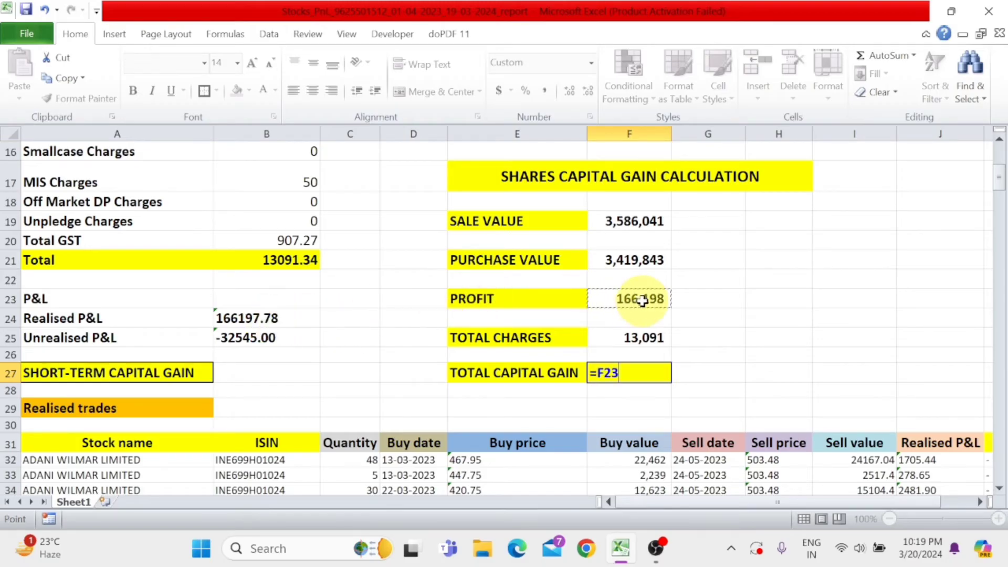
type("-")
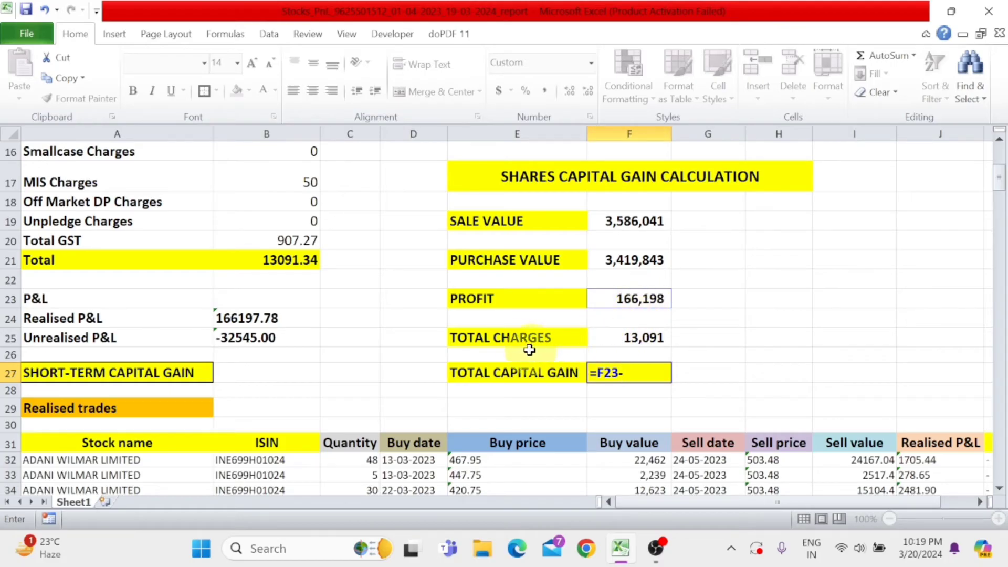
scroll(149, 229, "up", 3)
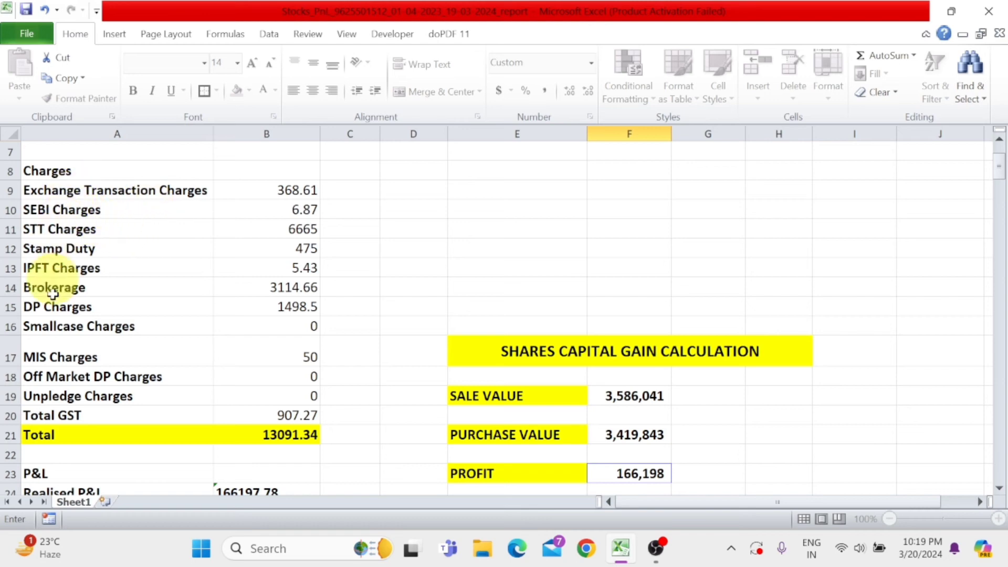
scroll(589, 328, "down", 2)
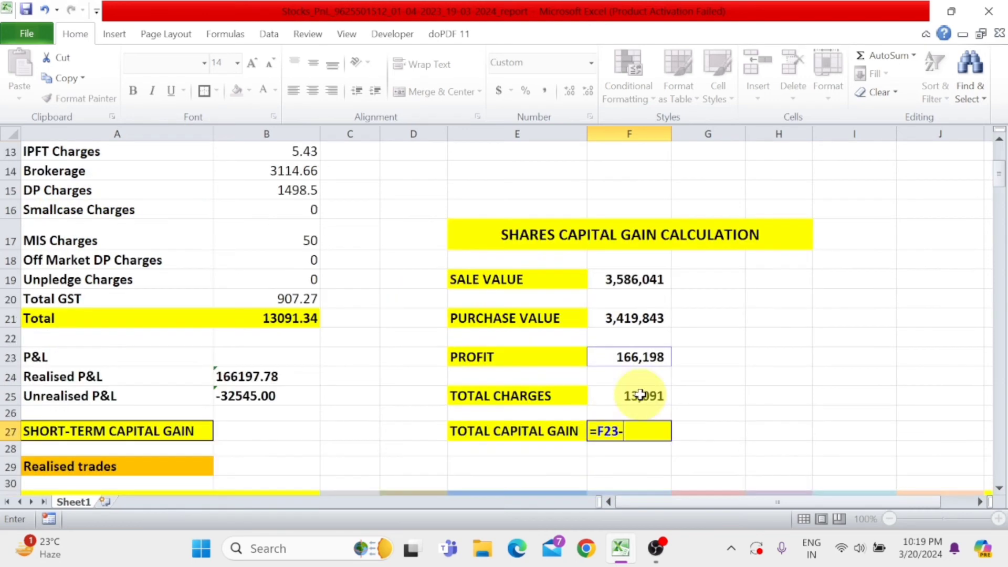
left_click(647, 395)
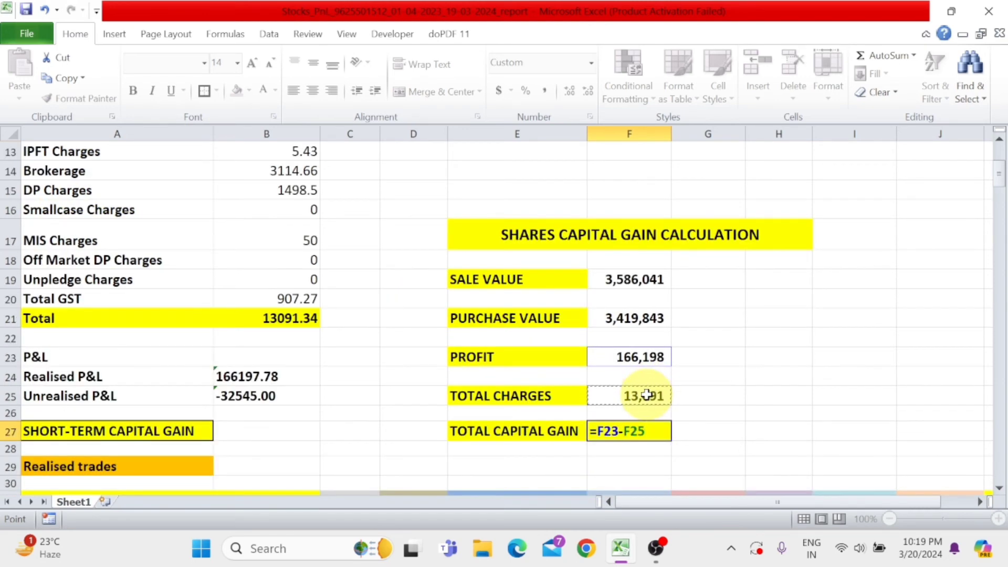
key("Return")
scroll(610, 405, "down", 1)
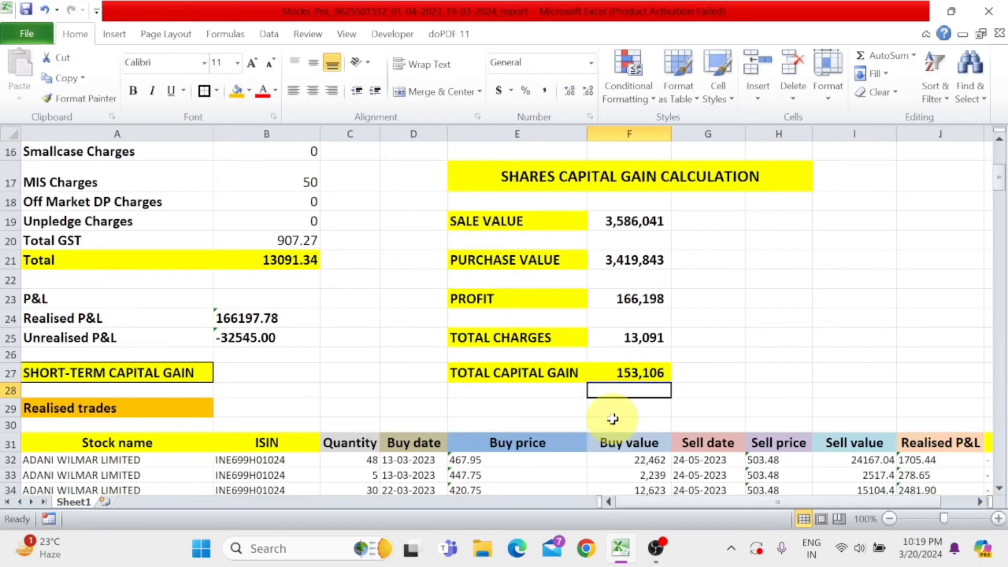
- Review the total capital gain against the profit and total charges in the calculation table
left_click(651, 379)
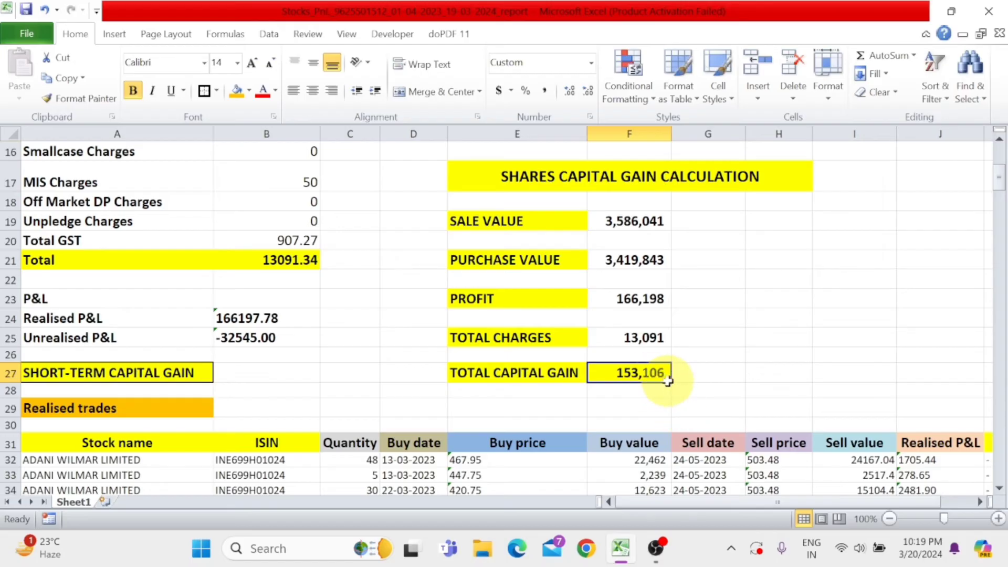
left_click(628, 297)
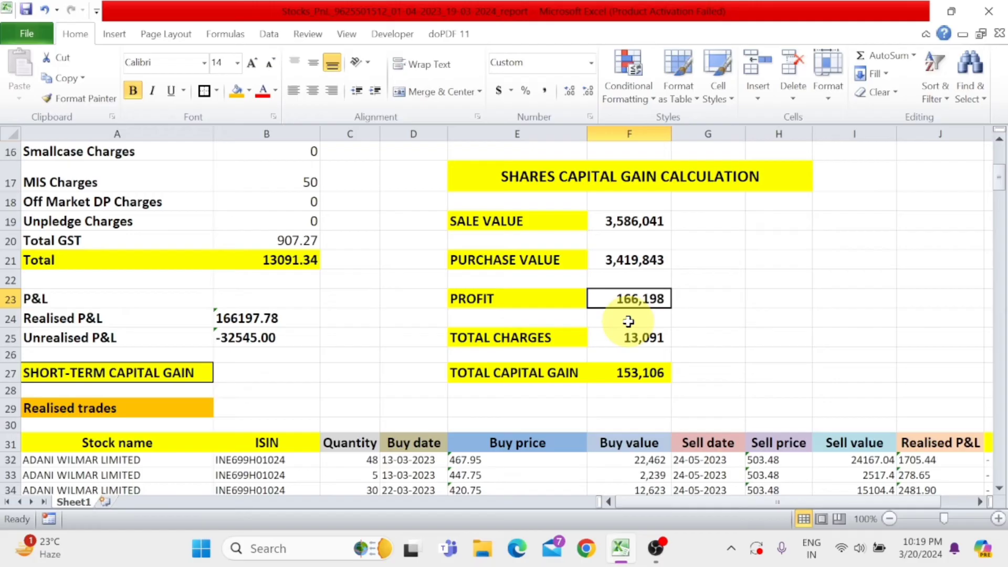
left_click(652, 379)
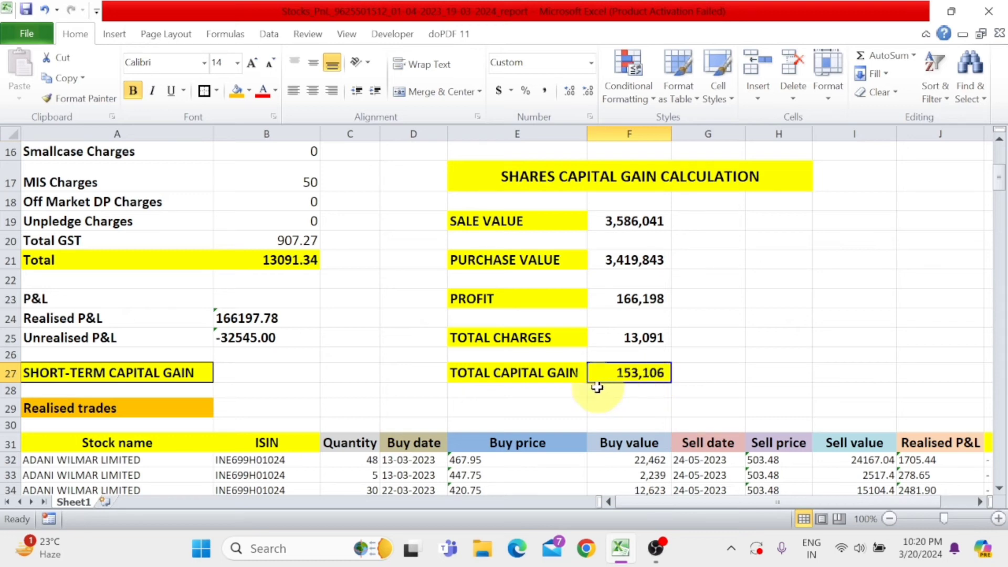
left_click(645, 296)
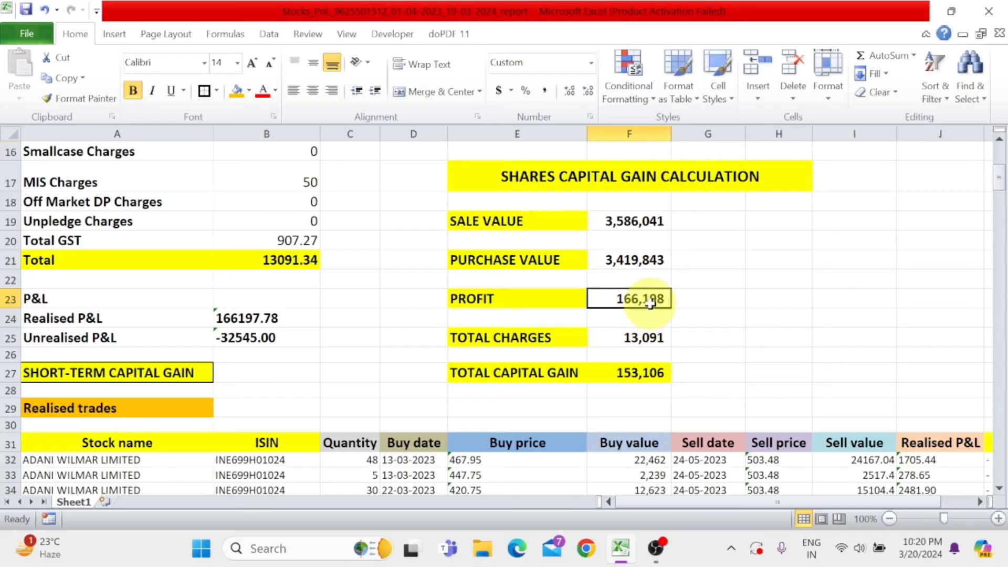
left_click(647, 334)
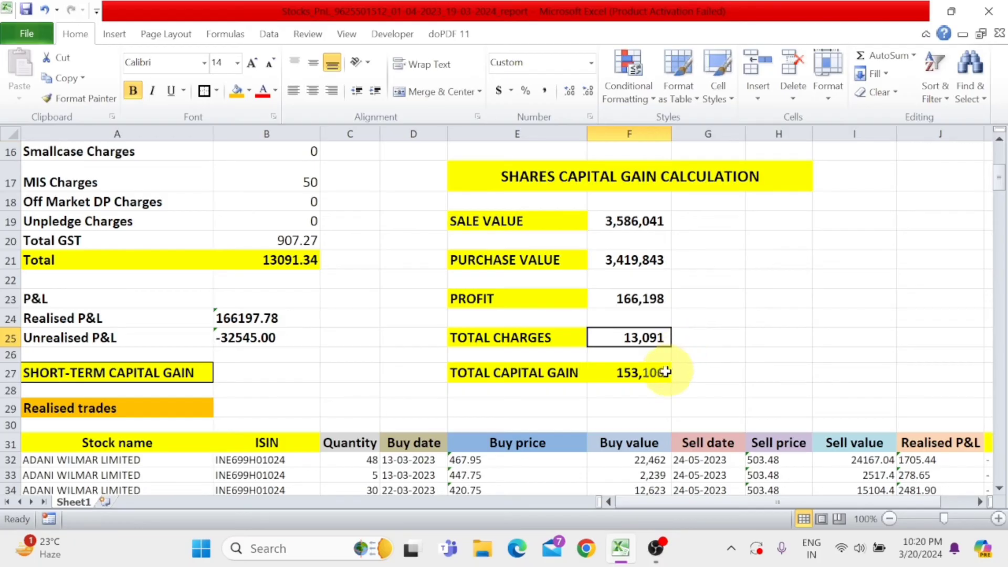
- Recheck the TOTAL CAPITAL GAIN, TOTAL CHARGES and PROFIT amounts in column F, and examine the Charges summary above them
left_click(650, 375)
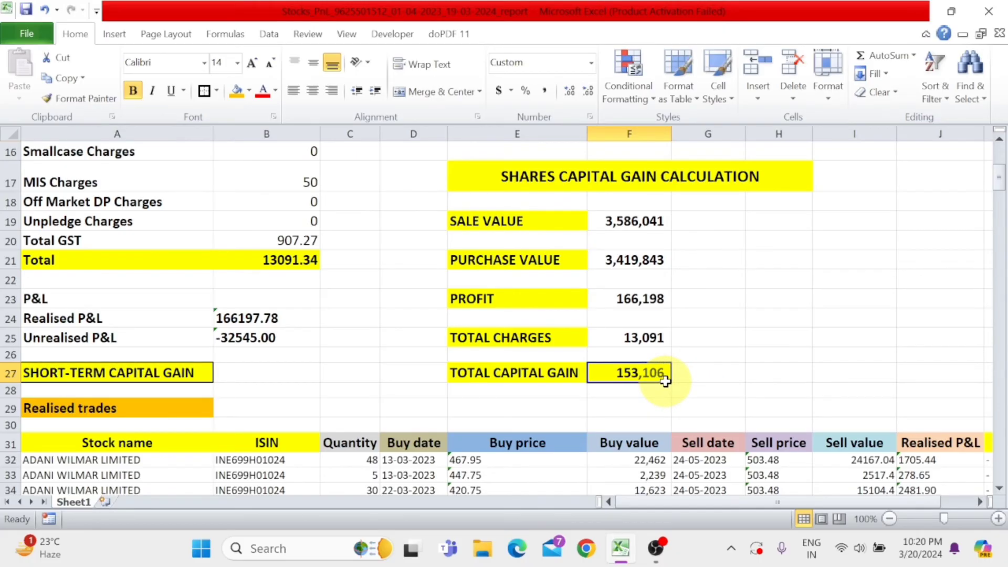
left_click(638, 342)
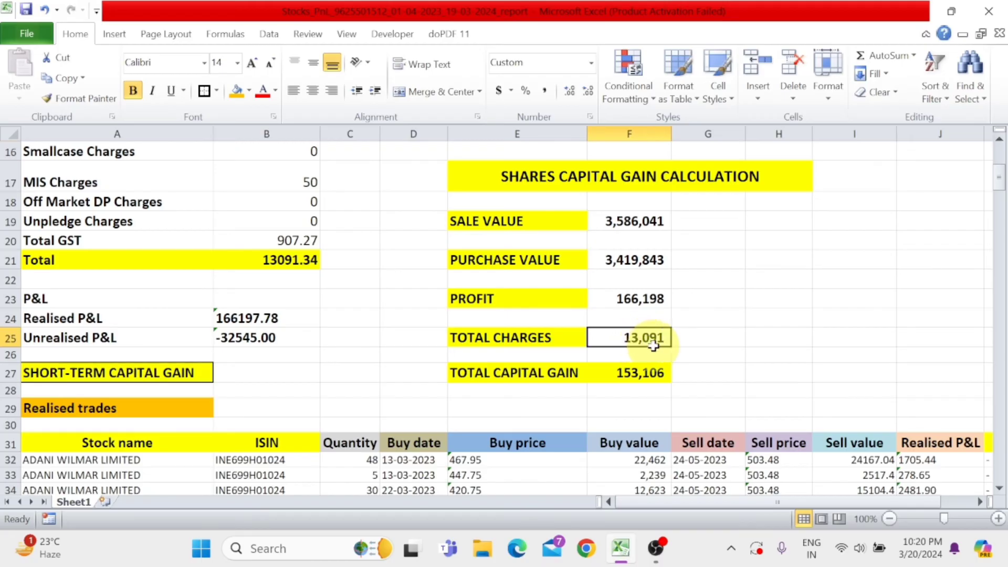
left_click(640, 299)
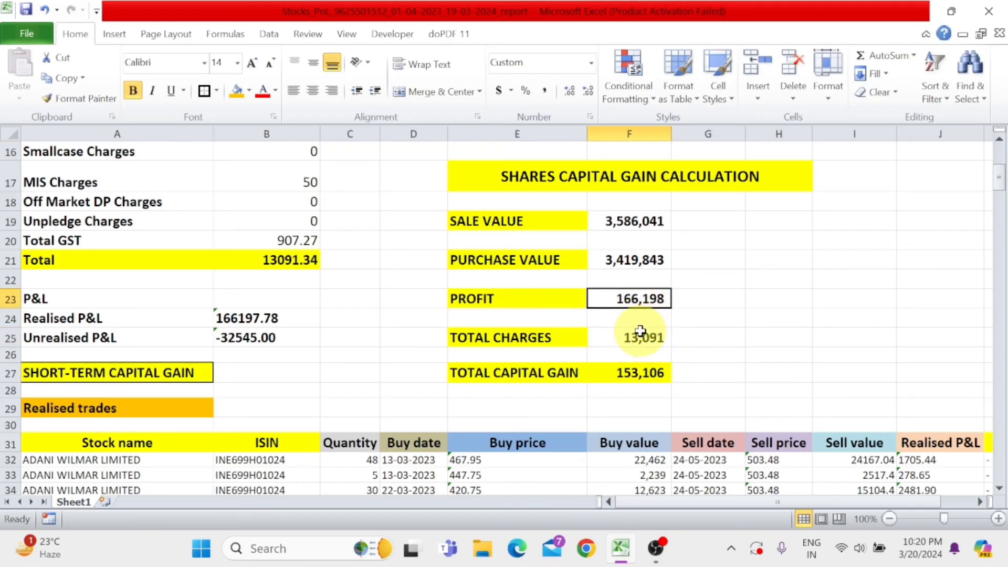
left_click(641, 337)
left_click(641, 370)
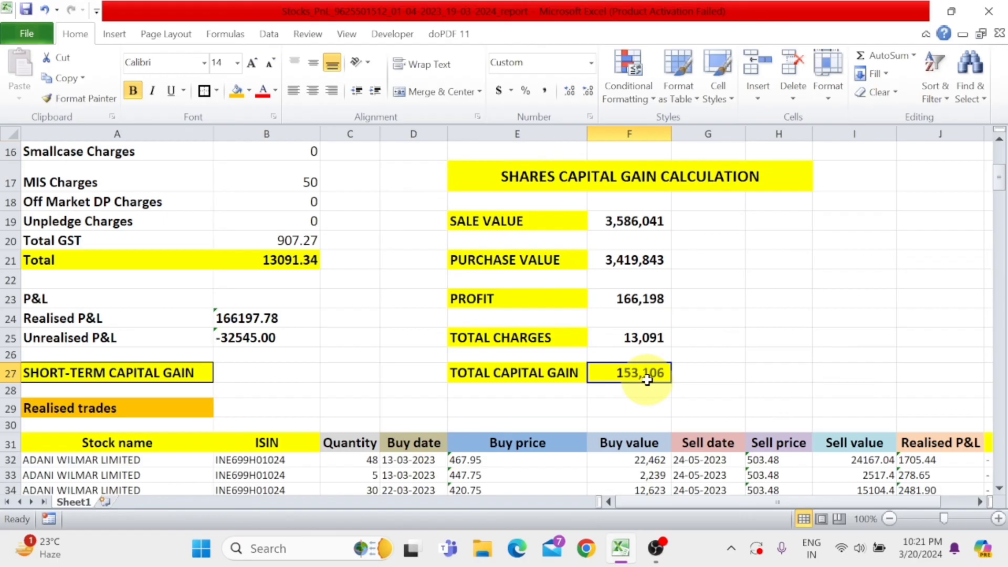
scroll(647, 380, "up", 2)
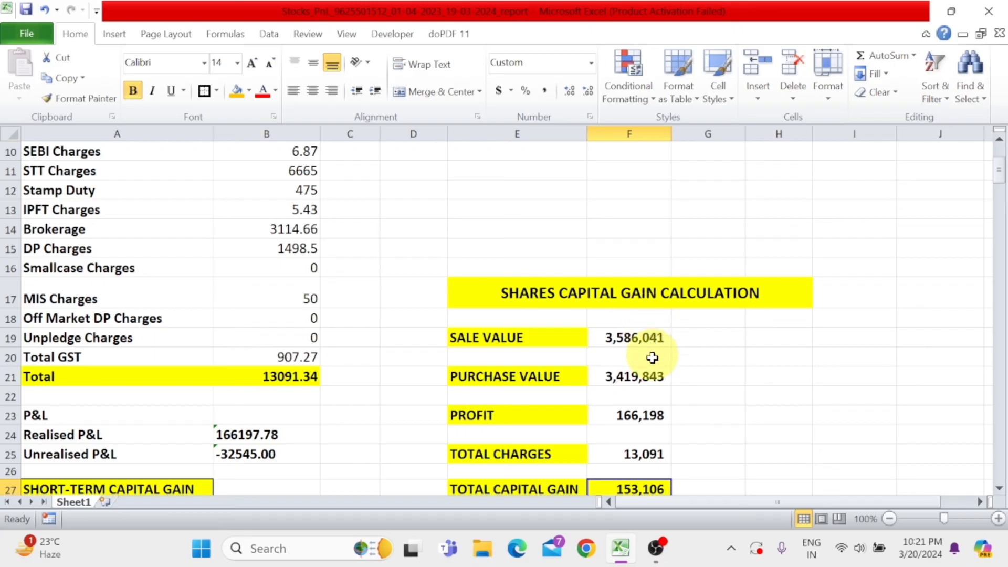
scroll(652, 391, "up", 3)
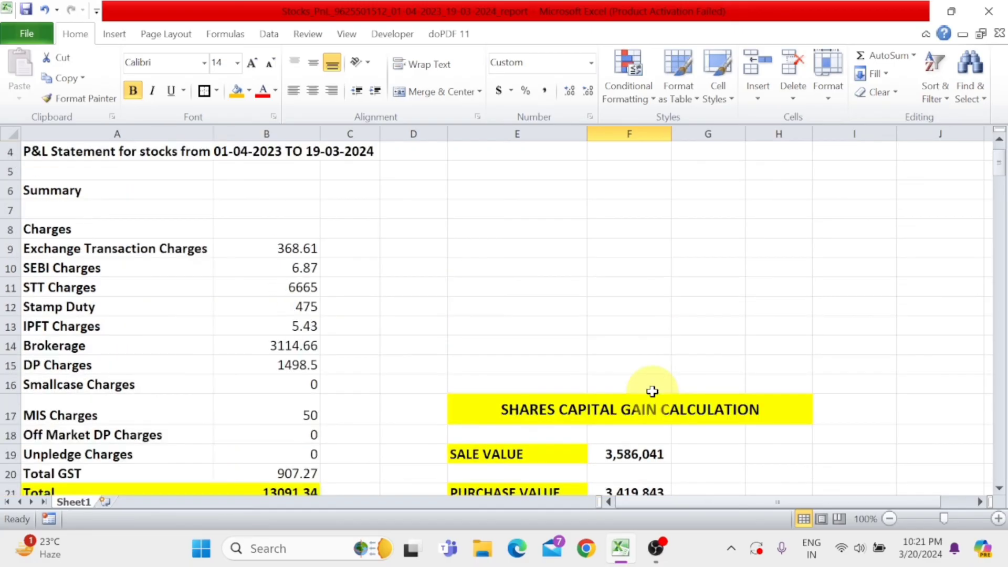